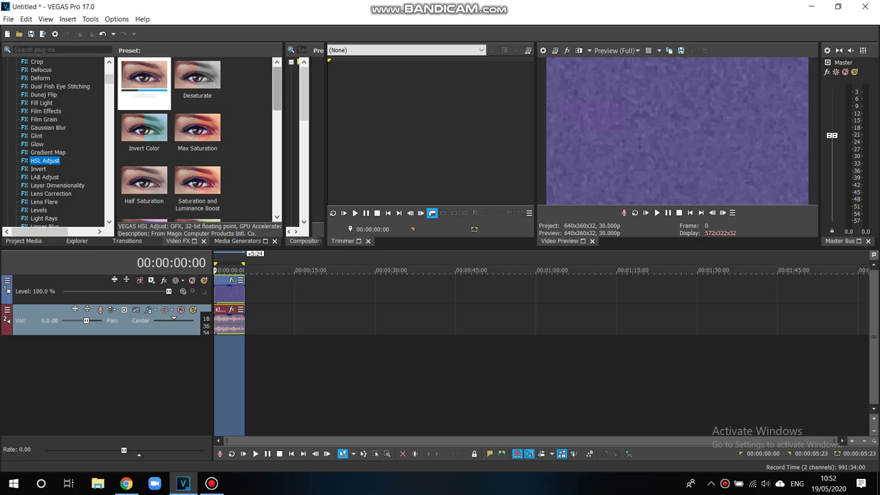
# Step: Apply the HSL Adjust effect with the Dipper preset to the whole video track and dismiss its settings window
pyautogui.scroll(-2, 200, 138)
pyautogui.moveTo(197, 129); pyautogui.dragTo(75, 292)
pyautogui.click(850, 136)
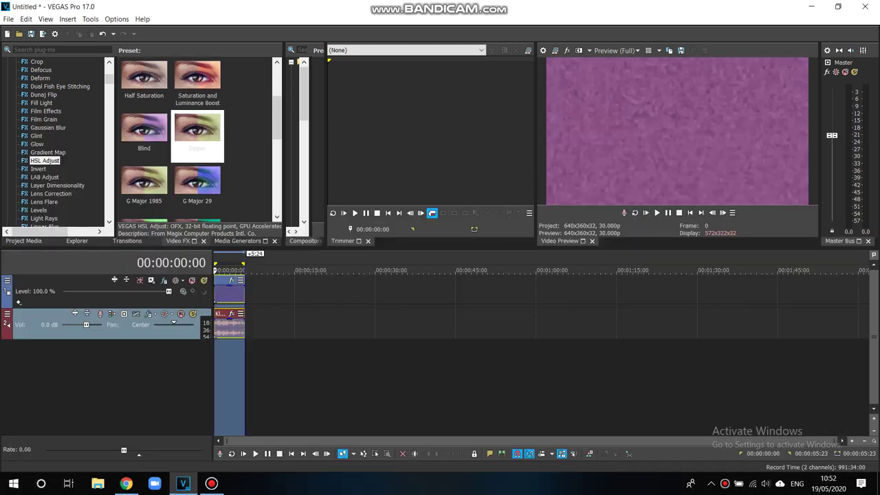
# Step: Apply Channel Blend with the RGB to BGR preset to the video clip and preview the frame at 00:00:01:29
pyautogui.moveTo(110, 77); pyautogui.dragTo(109, 76)
pyautogui.click(50, 119)
pyautogui.moveTo(277, 96); pyautogui.dragTo(277, 159)
pyautogui.moveTo(144, 130); pyautogui.dragTo(229, 292)
pyautogui.moveTo(275, 136); pyautogui.dragTo(341, 327)
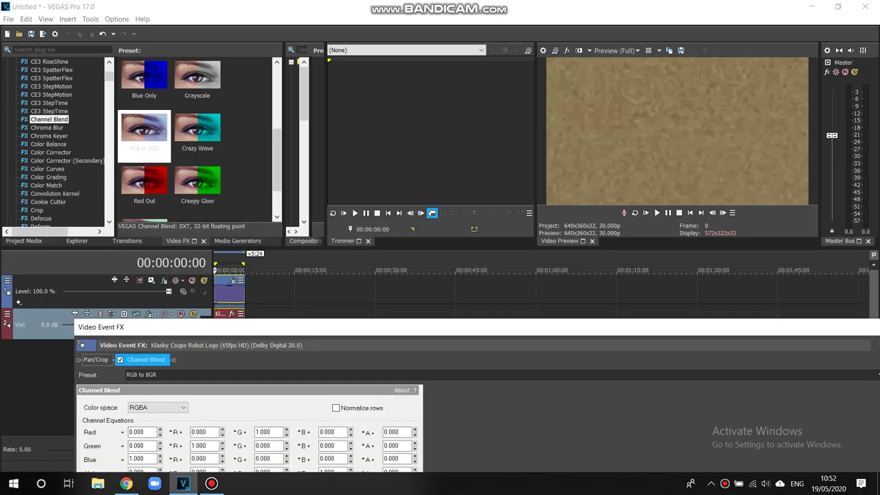
pyautogui.click(224, 293)
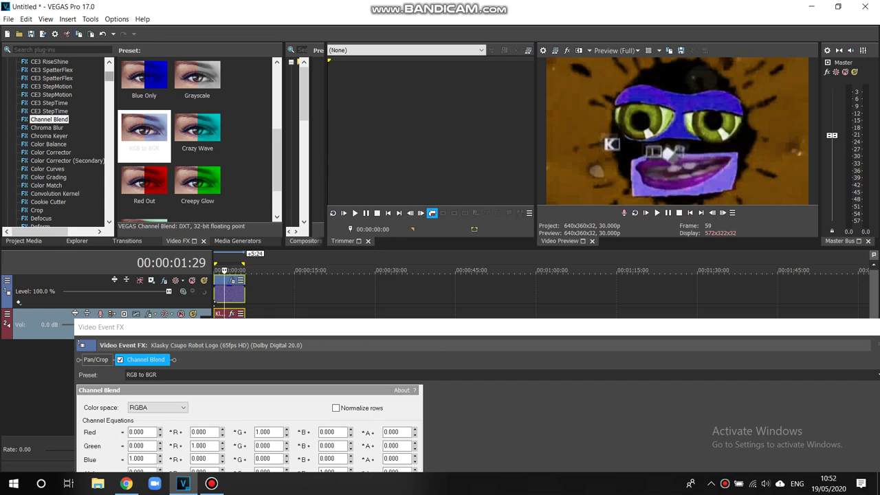
# Step: Add the Wave effect with the Horizontal Only preset to the video clip
pyautogui.scroll(-10, 62, 138)
pyautogui.scroll(-20, 62, 137)
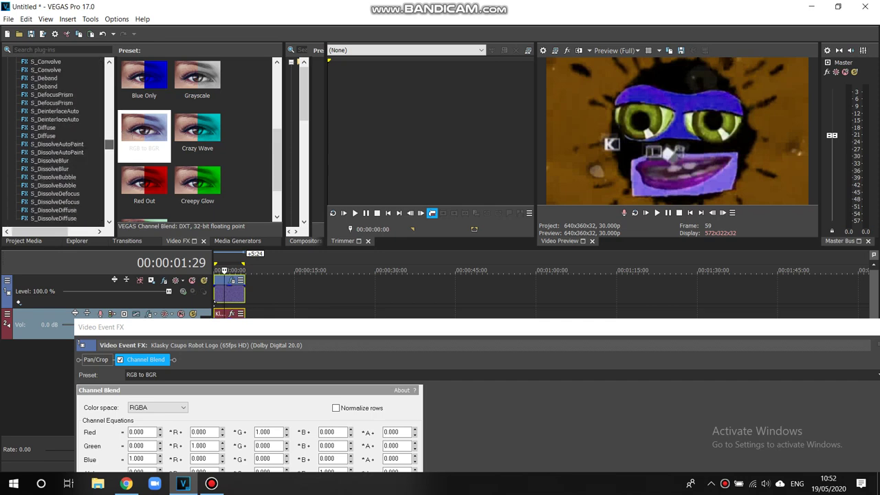
pyautogui.scroll(-8, 62, 138)
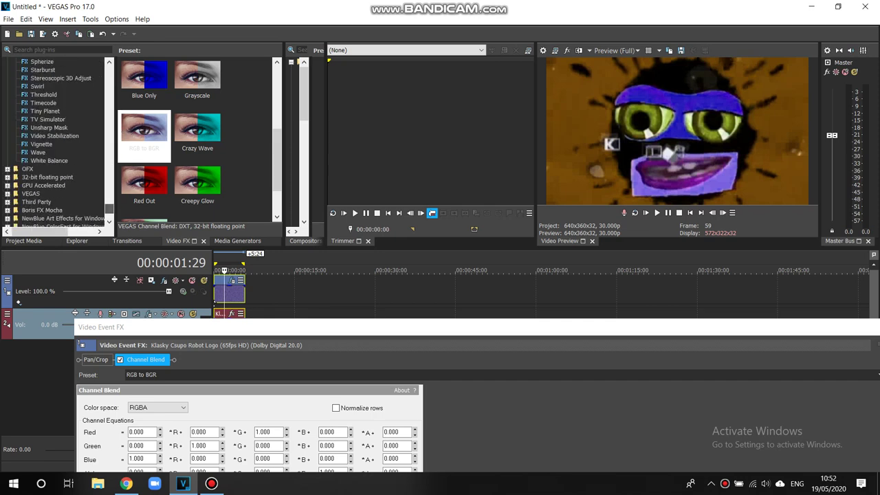
pyautogui.click(38, 152)
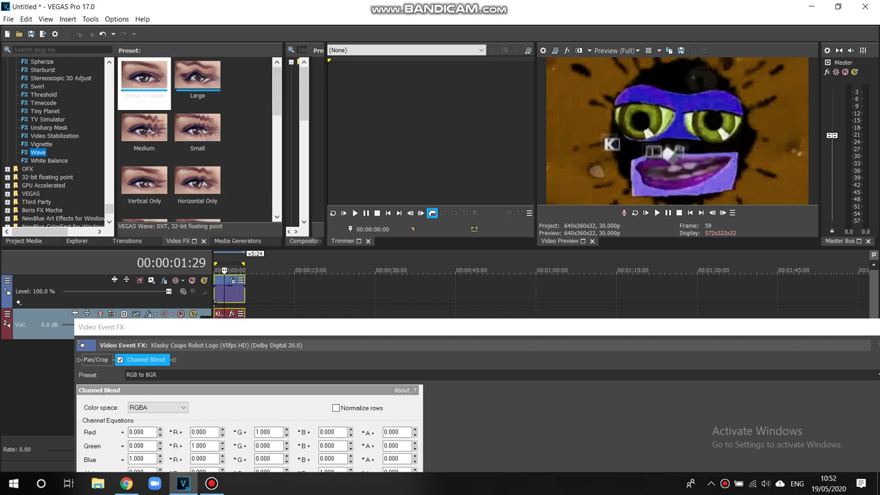
pyautogui.moveTo(197, 184); pyautogui.dragTo(229, 295)
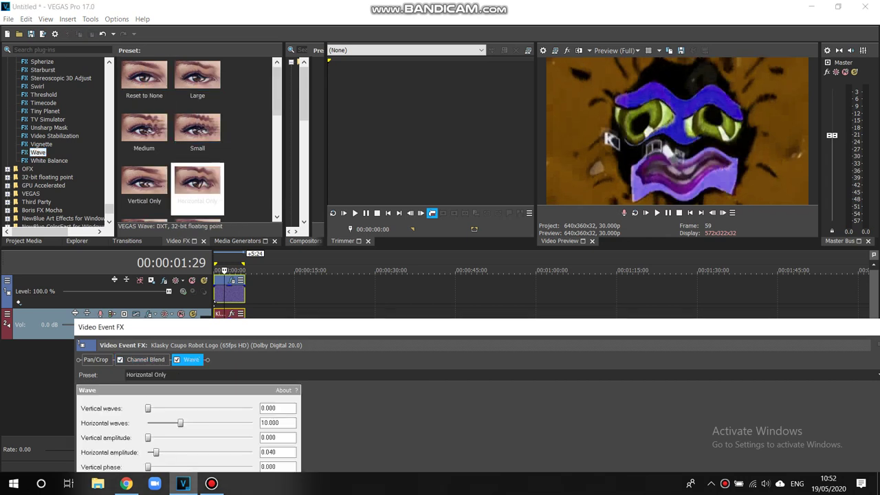
# Step: Add two Swirl effects to the clip, using the X But Swirled..... Opposite preset first and X But Swirled..... second
pyautogui.moveTo(109, 209); pyautogui.dragTo(109, 203)
pyautogui.scroll(-10, 59, 144)
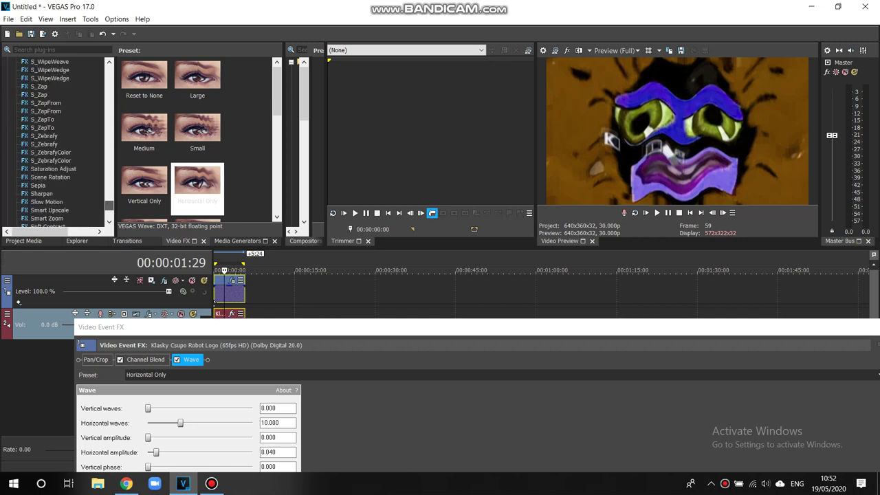
pyautogui.click(37, 136)
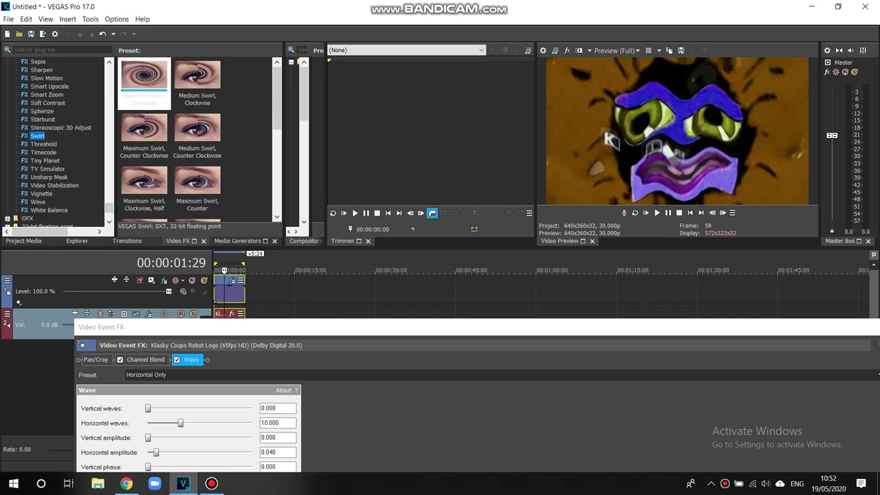
pyautogui.scroll(-3, 199, 88)
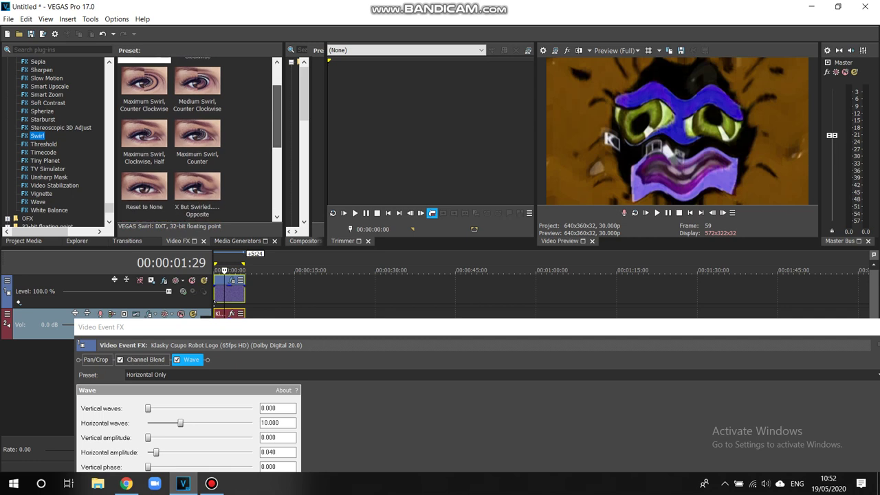
pyautogui.scroll(-1, 199, 88)
pyautogui.click(195, 131)
pyautogui.doubleClick(196, 130)
pyautogui.doubleClick(144, 184)
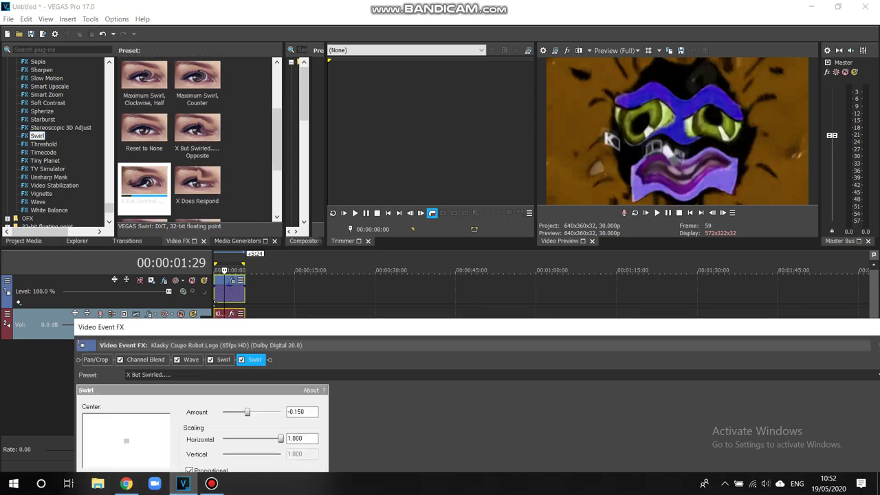
# Step: Insert the Mirror effect with the Reflect Bottom preset between the two Swirl effects in the clip's effect chain
pyautogui.moveTo(109, 207); pyautogui.dragTo(108, 112)
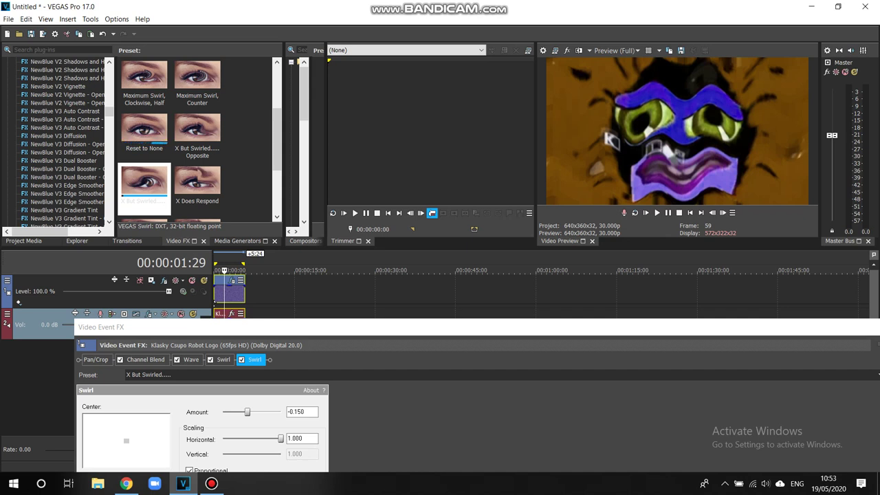
pyautogui.scroll(15, 58, 141)
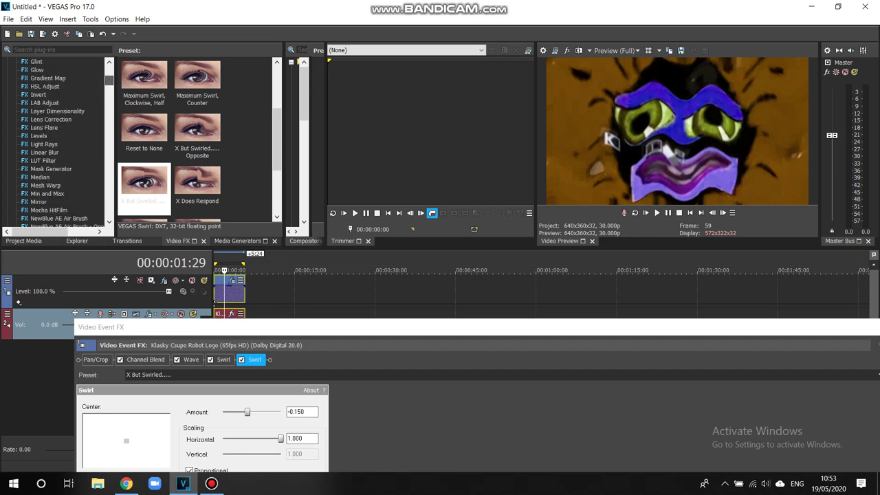
pyautogui.click(40, 202)
pyautogui.click(144, 129)
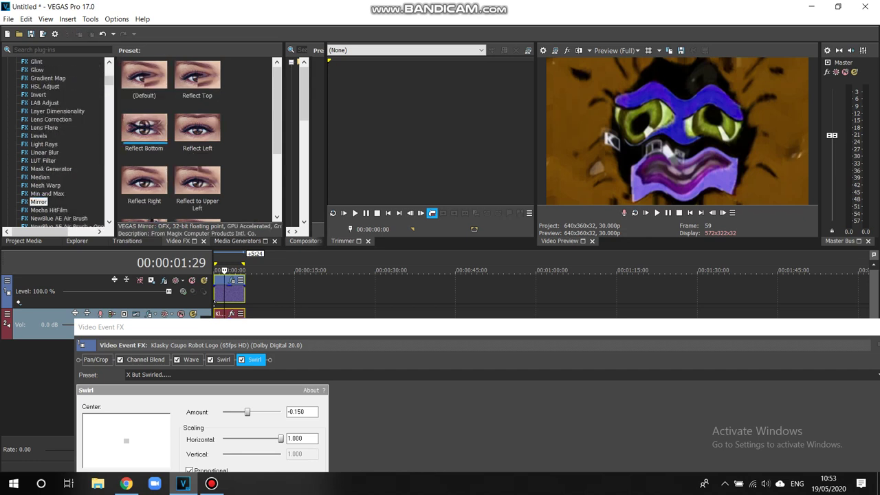
pyautogui.moveTo(145, 129); pyautogui.dragTo(265, 359)
pyautogui.doubleClick(145, 126)
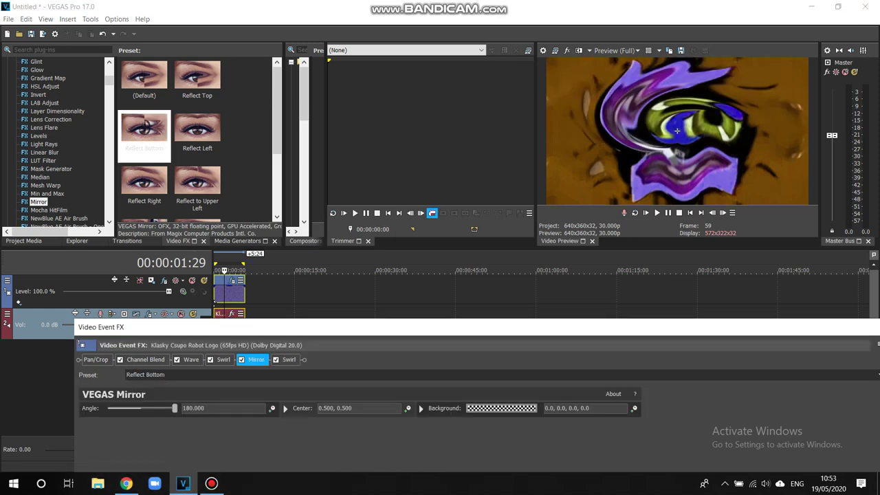
# Step: Add a third Swirl effect with the Reset to None preset at the end of the clip's effect chain
pyautogui.scroll(-5, 41, 94)
pyautogui.scroll(-10, 41, 94)
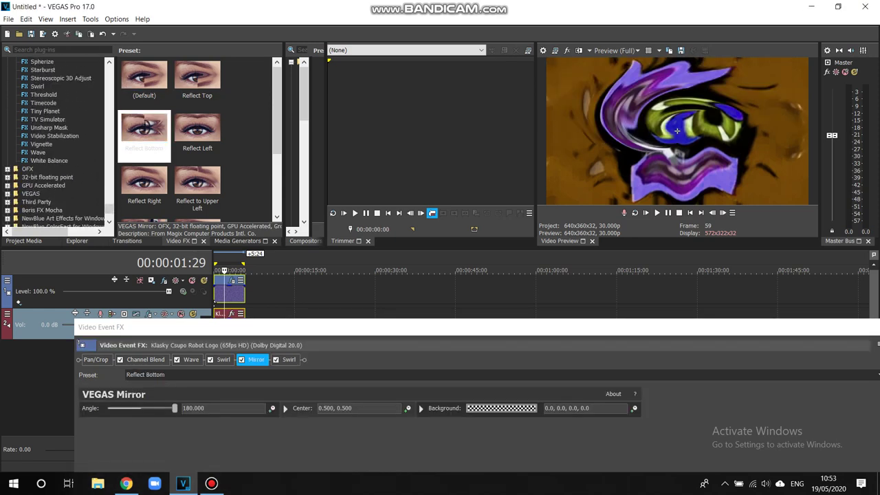
pyautogui.click(37, 87)
pyautogui.moveTo(144, 130); pyautogui.dragTo(299, 360)
pyautogui.moveTo(296, 327); pyautogui.dragTo(253, 17)
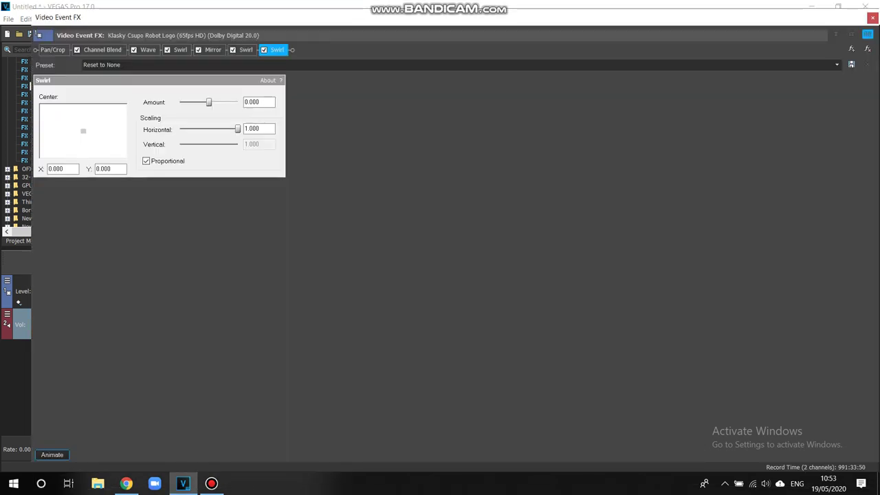
# Step: Animate the last Swirl effect with a keyframe at the clip's end that sets its amount to 0.1
pyautogui.click(51, 455)
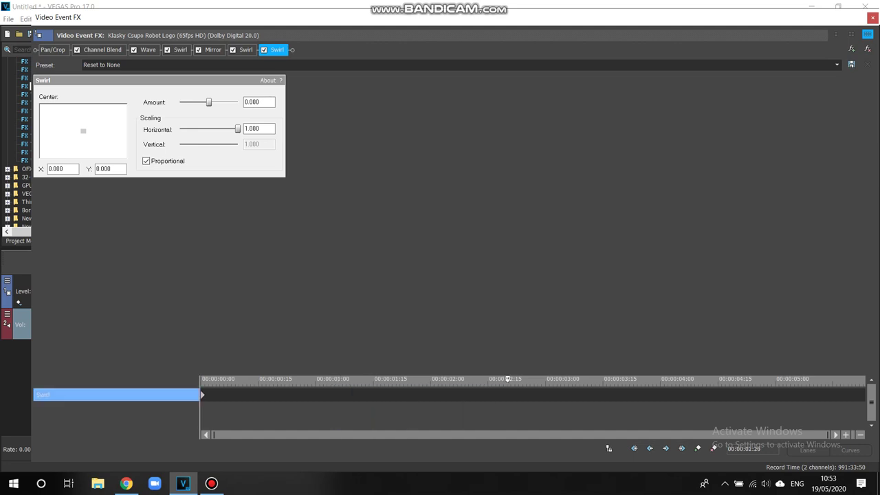
pyautogui.doubleClick(254, 101)
pyautogui.write('0.1')
pyautogui.press('Tab')
pyautogui.moveTo(124, 18); pyautogui.dragTo(100, 274)
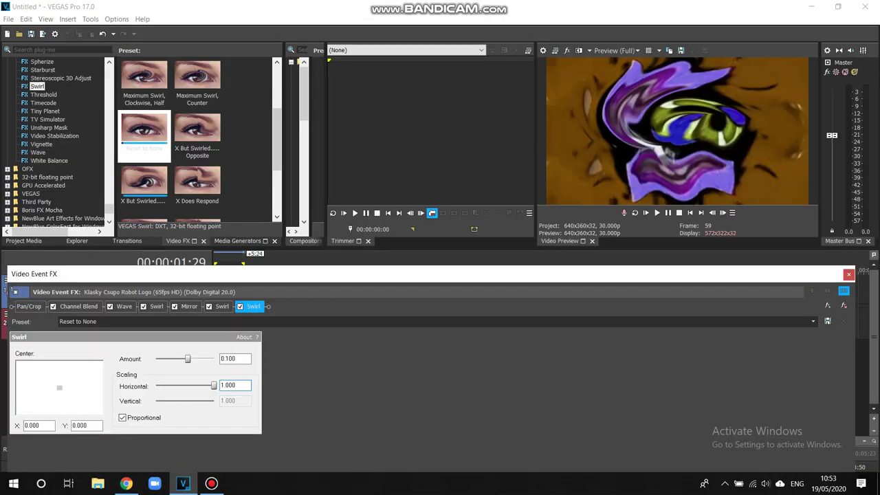
# Step: Add the Spherize effect with the G Major 219 preset to the end of the clip's effect chain
pyautogui.moveTo(109, 208); pyautogui.dragTo(109, 72)
pyautogui.scroll(-6, 58, 145)
pyautogui.scroll(-20, 59, 141)
pyautogui.scroll(-15, 58, 141)
pyautogui.moveTo(109, 168); pyautogui.dragTo(109, 207)
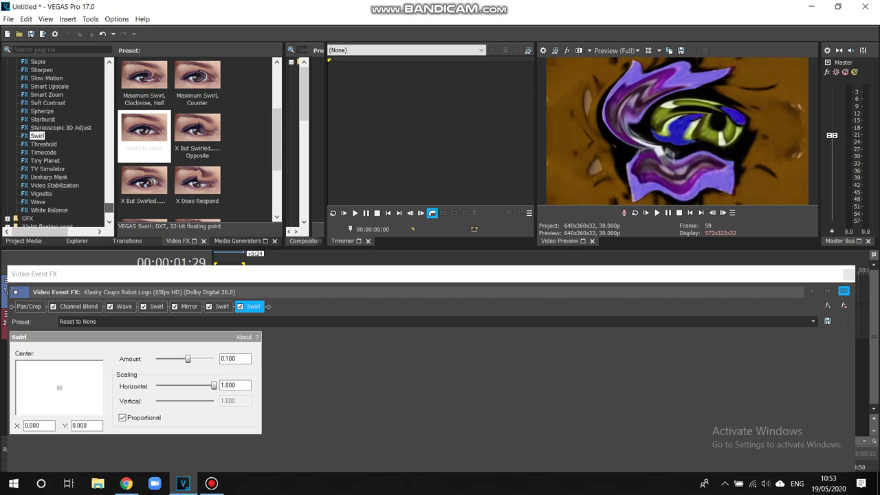
pyautogui.click(42, 111)
pyautogui.click(247, 141)
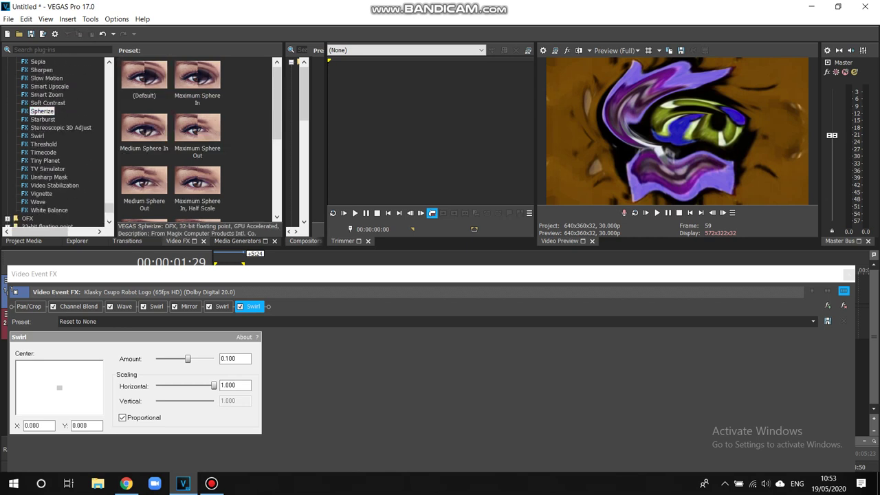
pyautogui.scroll(-5, 144, 118)
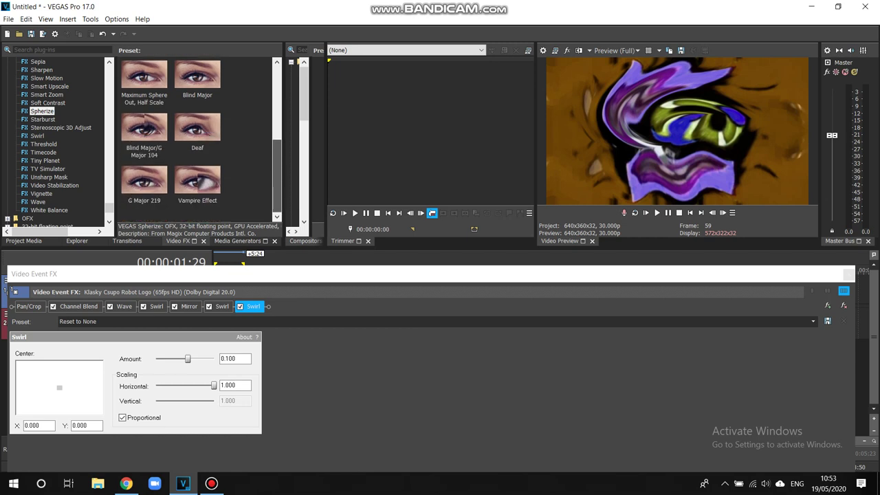
pyautogui.doubleClick(144, 180)
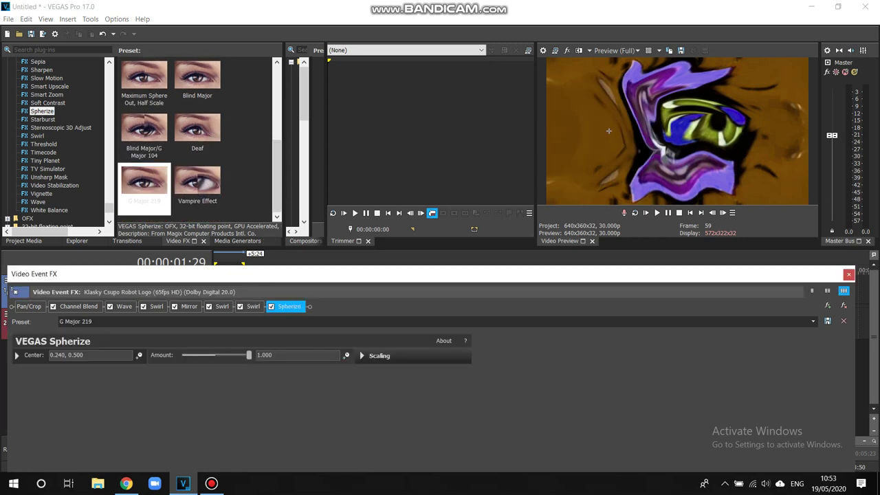
# Step: Switch Spherize to its default preset, set the amount to 0 and save the settings as a preset named Reset To None
pyautogui.click(812, 321)
pyautogui.click(776, 331)
pyautogui.doubleClick(265, 355)
pyautogui.write('0')
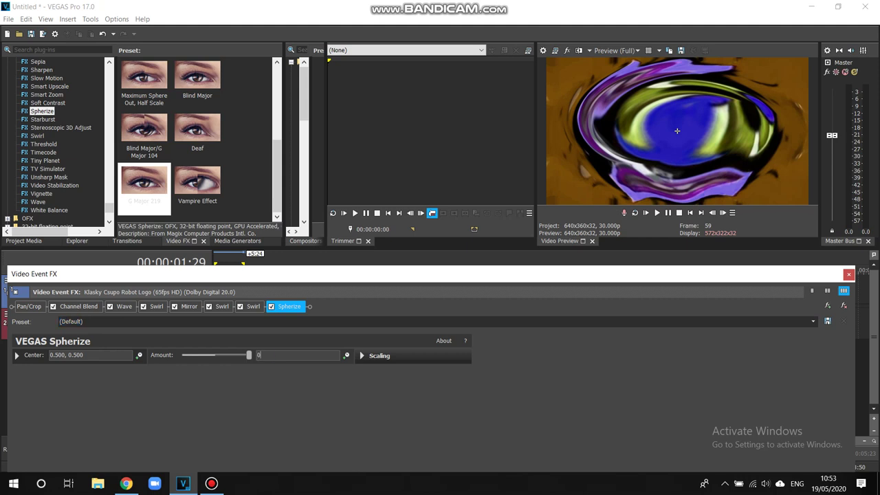
pyautogui.press('Return')
pyautogui.write('Reset To None')
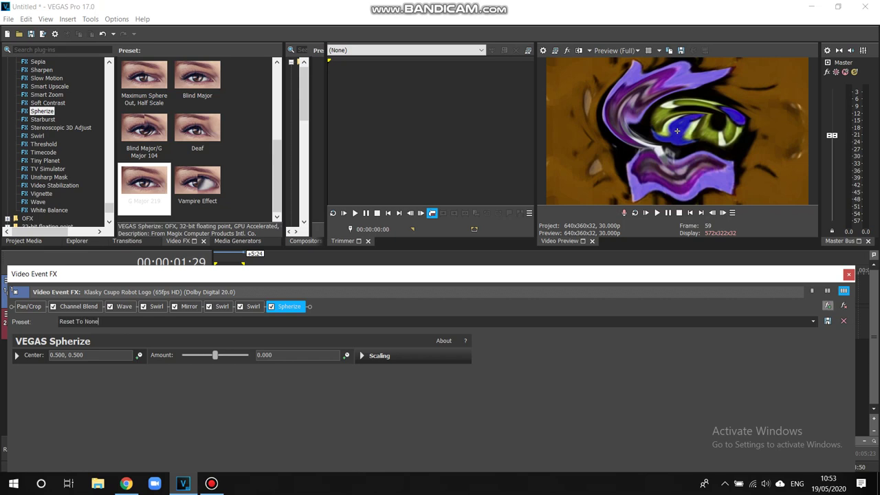
# Step: Animate the Spherize amount with a keyframe at 00:00:05:23 set to 1.000
pyautogui.moveTo(440, 274); pyautogui.dragTo(438, 12)
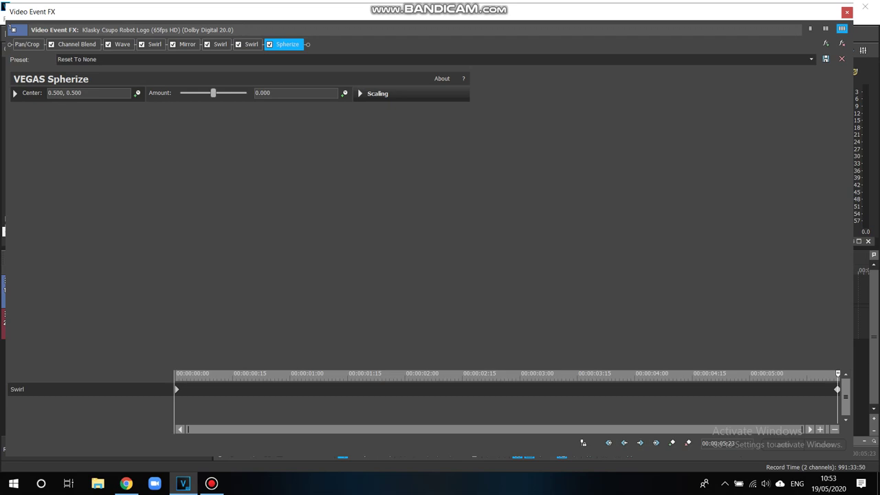
pyautogui.click(344, 93)
pyautogui.click(283, 403)
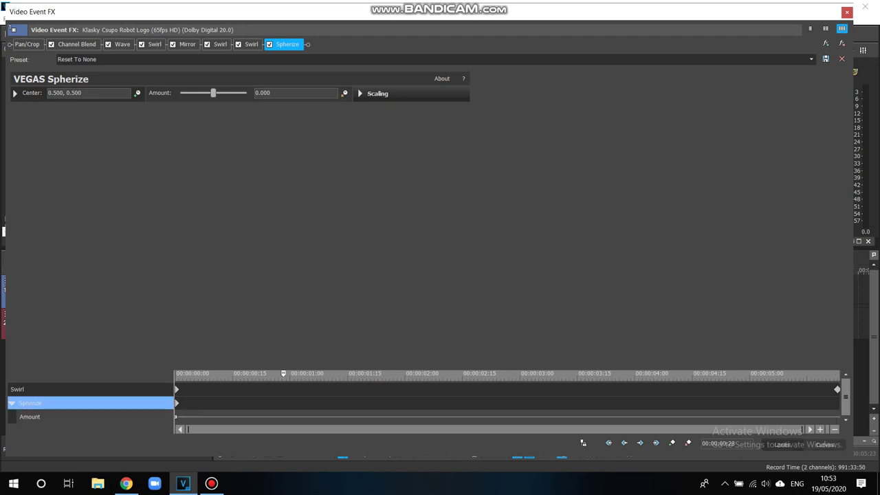
pyautogui.moveTo(283, 403); pyautogui.dragTo(837, 403)
pyautogui.moveTo(213, 93); pyautogui.dragTo(247, 93)
pyautogui.click(837, 403)
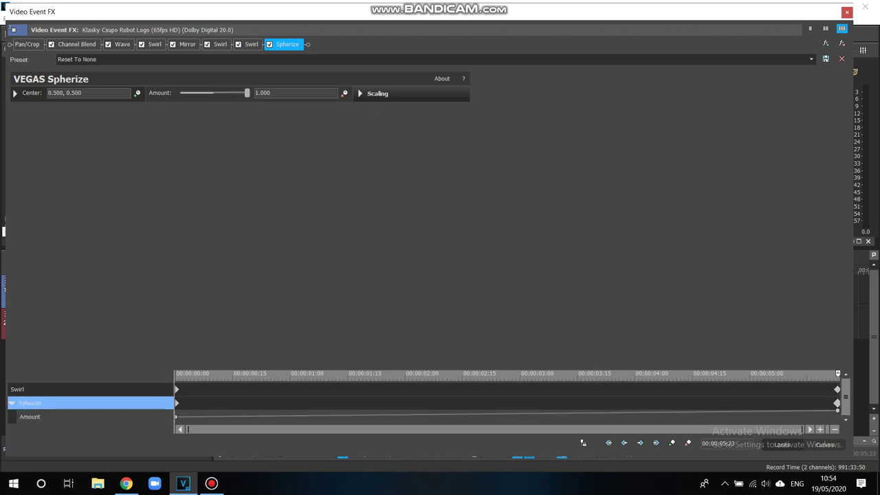
pyautogui.moveTo(412, 12); pyautogui.dragTo(461, 310)
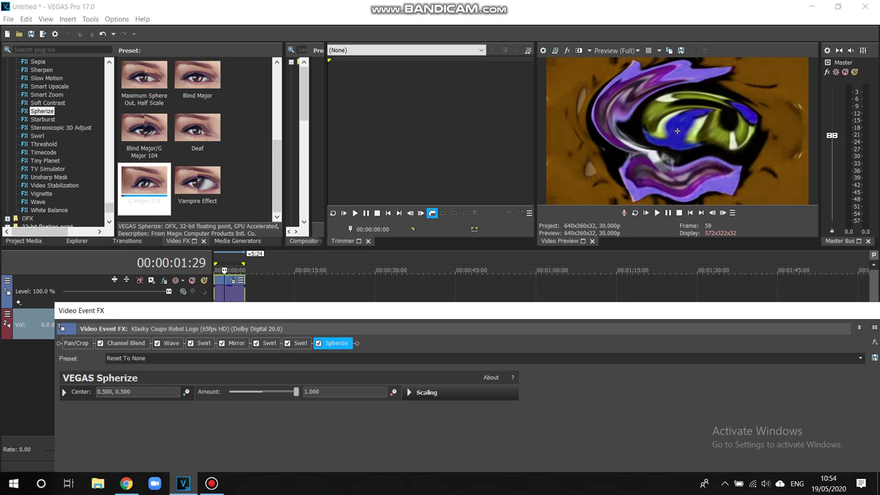
# Step: Add a second Spherize effect to the clip using the saved Reset To None preset
pyautogui.click(48, 103)
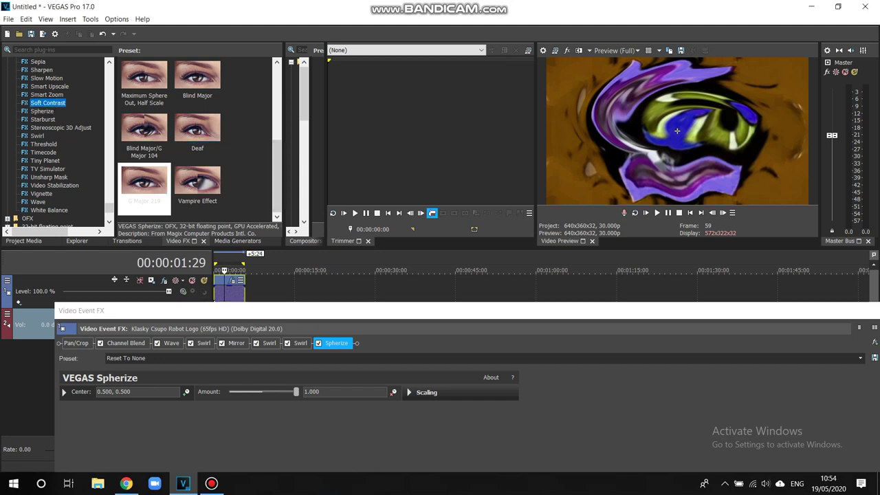
pyautogui.click(41, 112)
pyautogui.moveTo(277, 97); pyautogui.dragTo(277, 185)
pyautogui.click(234, 182)
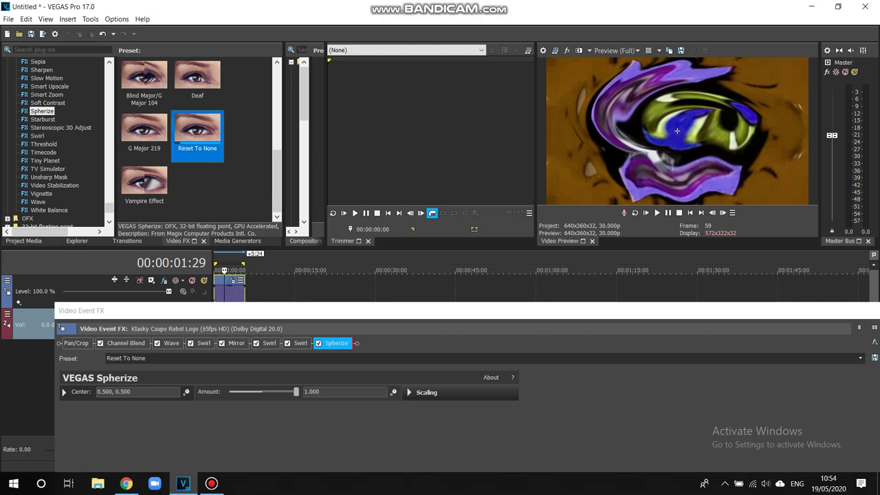
pyautogui.doubleClick(197, 127)
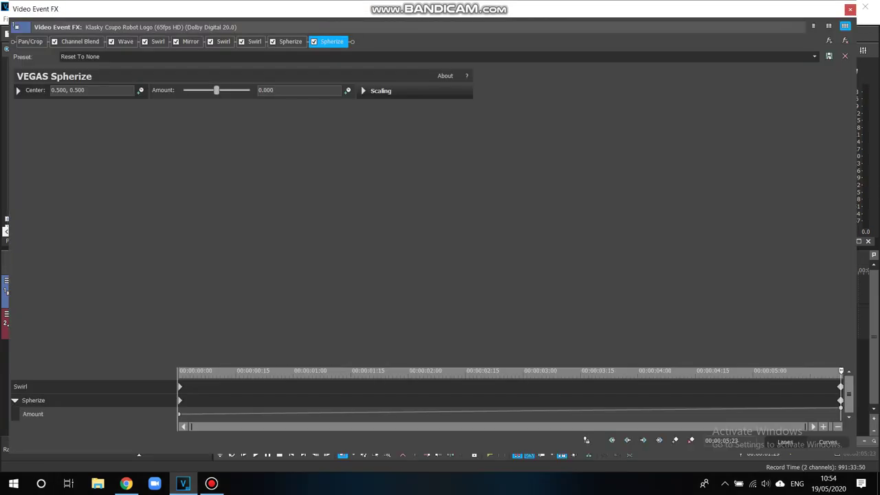
# Step: Animate the second Spherize effect's amount so that it reaches 1.000 at 00:00:05:23
pyautogui.click(328, 386)
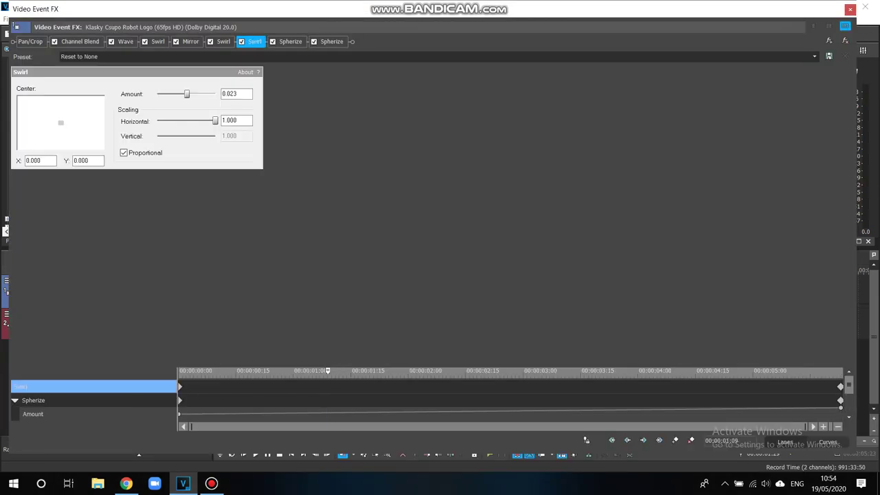
pyautogui.moveTo(328, 386); pyautogui.dragTo(841, 413)
pyautogui.click(837, 413)
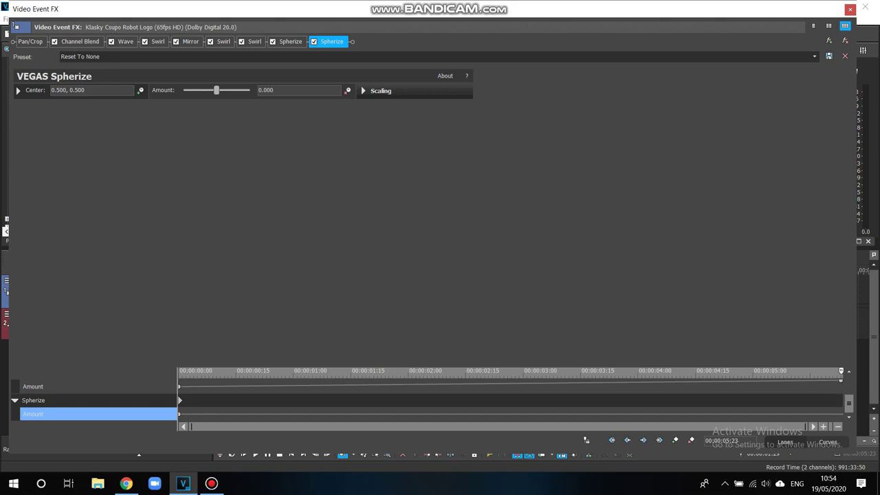
pyautogui.moveTo(216, 90); pyautogui.dragTo(250, 90)
pyautogui.moveTo(261, 9); pyautogui.dragTo(339, 277)
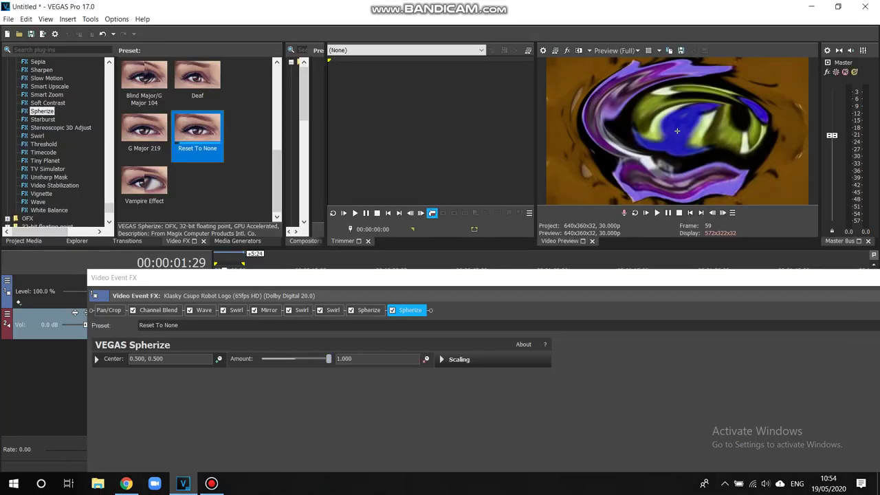
# Step: Add a third Spherize effect with the Reset To None preset and animate its amount to reach 1.000 at 00:00:05:23
pyautogui.moveTo(198, 130); pyautogui.dragTo(262, 323)
pyautogui.moveTo(330, 278); pyautogui.dragTo(249, 9)
pyautogui.click(346, 90)
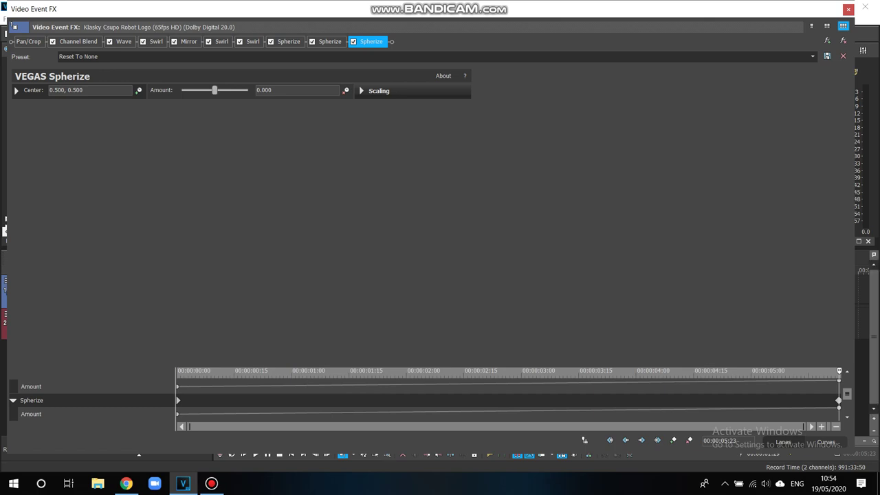
pyautogui.click(846, 417)
pyautogui.click(847, 417)
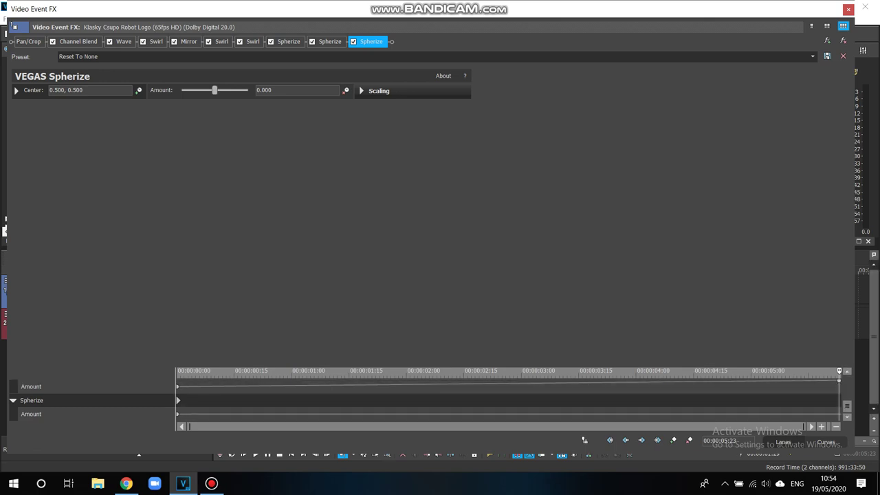
pyautogui.moveTo(214, 90); pyautogui.dragTo(248, 90)
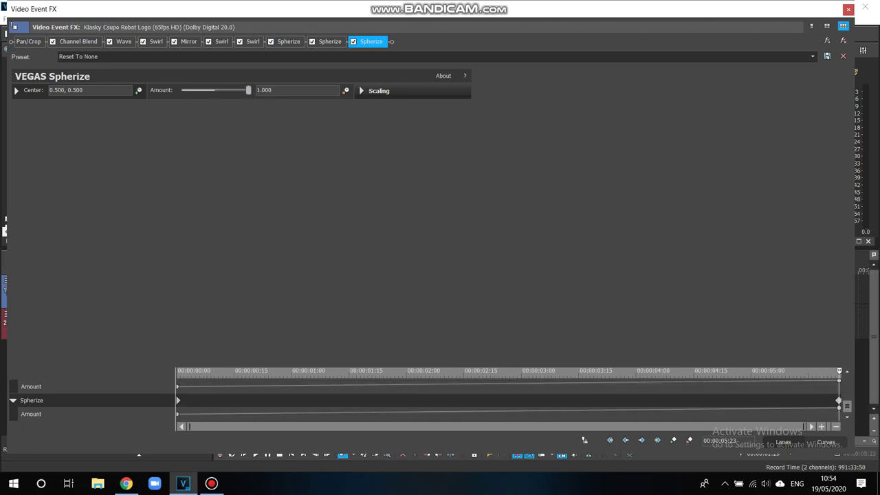
# Step: Add a fourth Spherize effect with the Reset To None preset and animate its amount to reach 1.000 at 00:00:05:23
pyautogui.moveTo(323, 9); pyautogui.dragTo(307, 246)
pyautogui.moveTo(197, 134); pyautogui.dragTo(233, 377)
pyautogui.moveTo(295, 246); pyautogui.dragTo(291, 9)
pyautogui.click(324, 90)
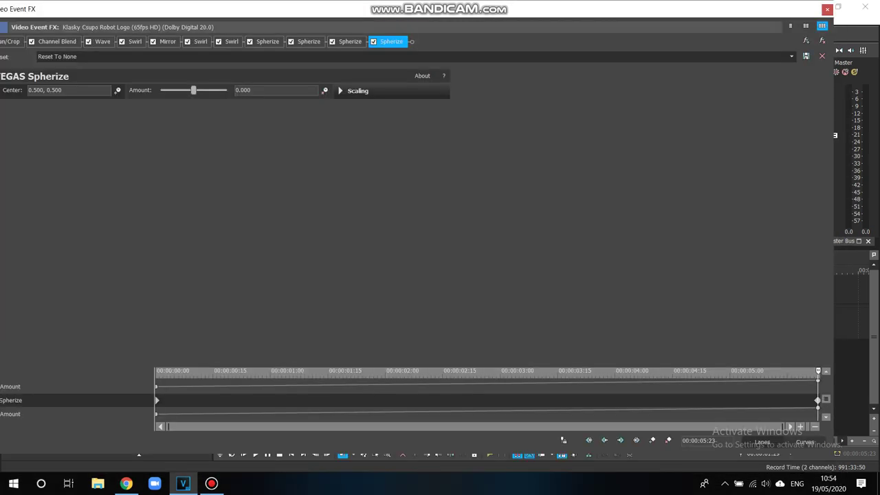
pyautogui.moveTo(826, 398); pyautogui.dragTo(826, 408)
pyautogui.moveTo(193, 90); pyautogui.dragTo(226, 90)
pyautogui.click(814, 400)
pyautogui.click(817, 400)
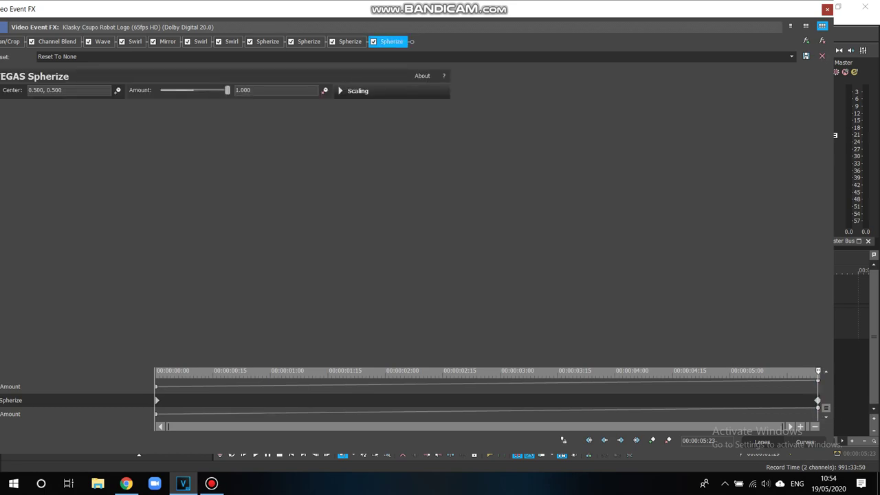
pyautogui.click(827, 9)
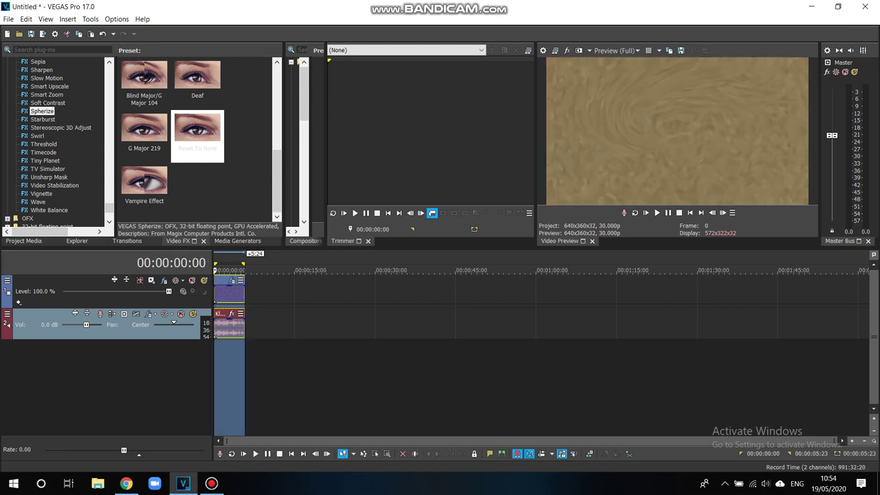
# Step: Inspect the distorted clip at 00:00:02:09 and 00:00:03:25 on the timeline
pyautogui.click(226, 325)
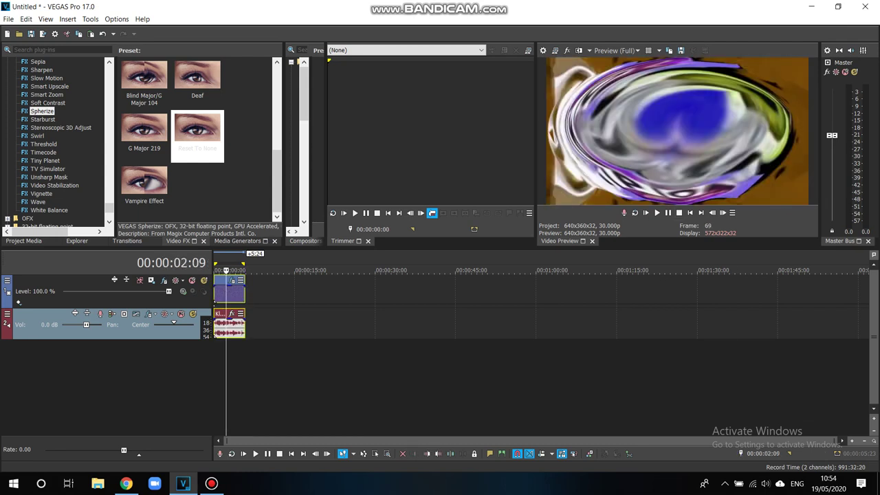
pyautogui.click(234, 326)
pyautogui.click(163, 281)
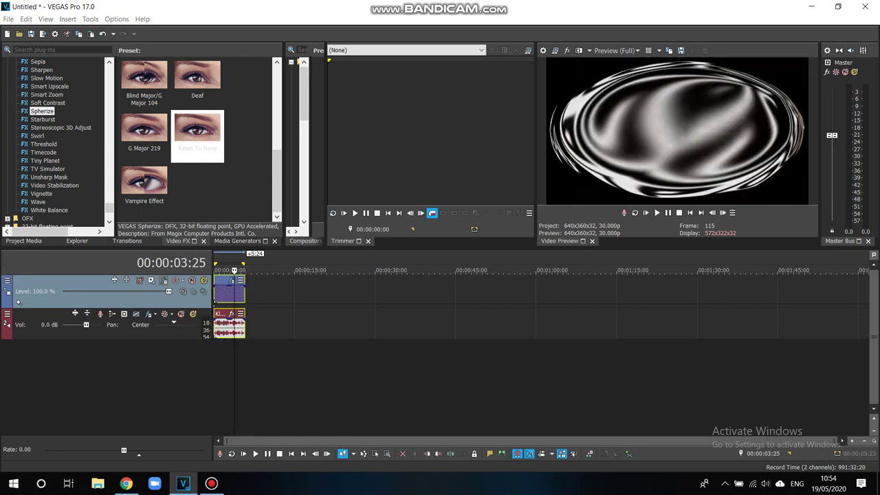
pyautogui.click(151, 280)
pyautogui.moveTo(412, 9); pyautogui.dragTo(395, 92)
pyautogui.click(809, 93)
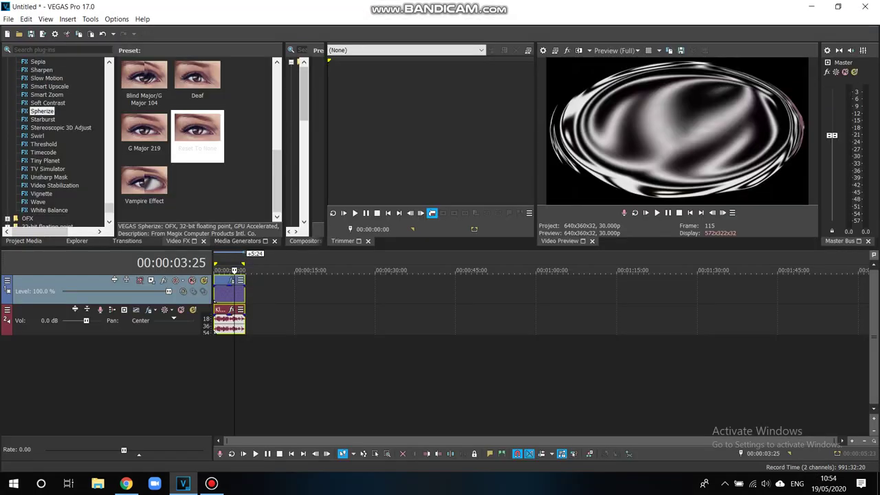
# Step: Add HSL Adjust with the Dipper preset to the video clip and move it ahead of Channel Blend in the chain
pyautogui.scroll(20, 58, 138)
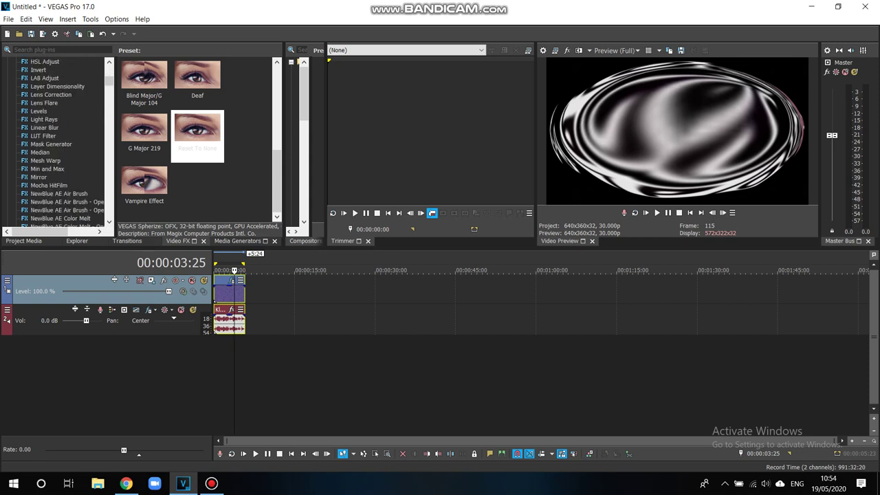
pyautogui.click(45, 62)
pyautogui.click(197, 76)
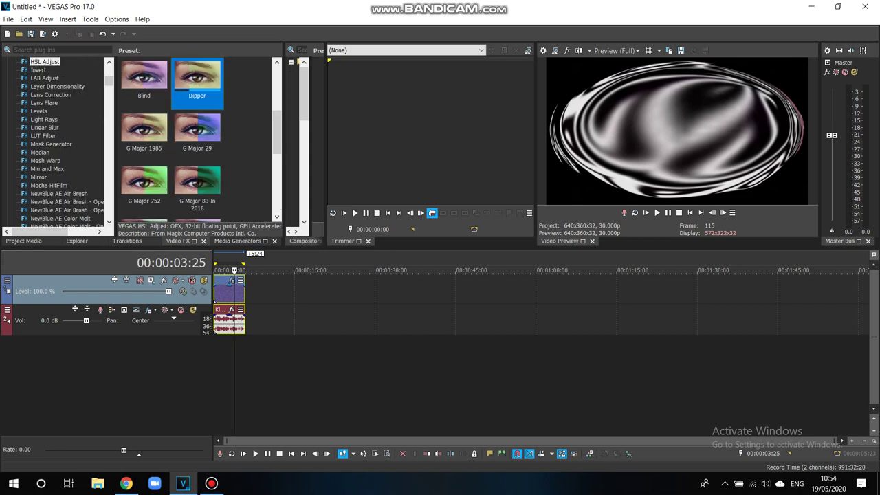
pyautogui.moveTo(197, 77); pyautogui.dragTo(229, 293)
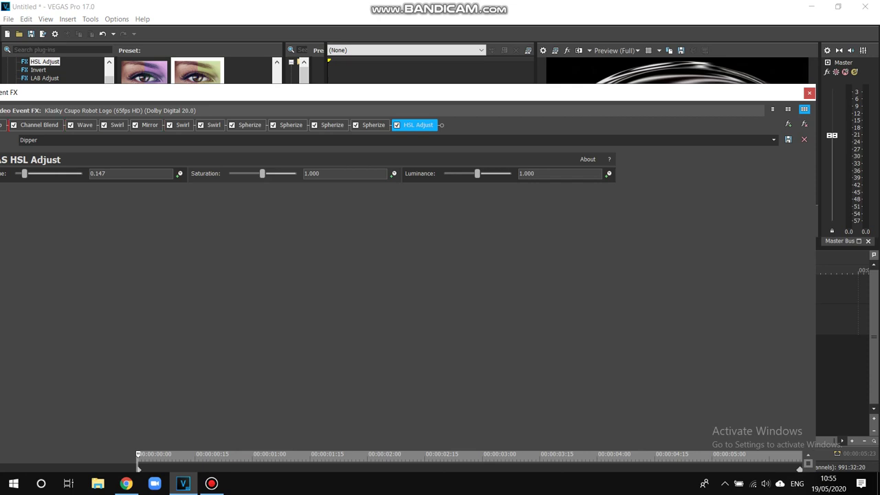
pyautogui.moveTo(418, 125); pyautogui.dragTo(21, 125)
pyautogui.click(809, 93)
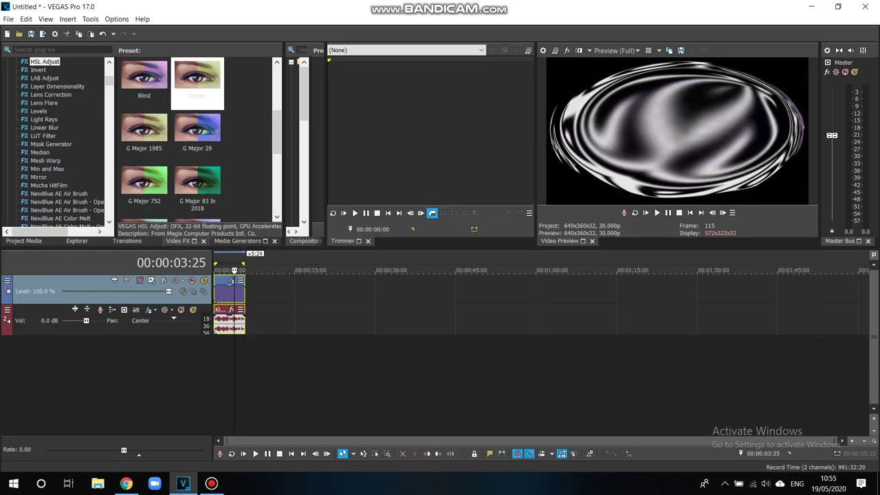
# Step: Check the clip at 00:00:02:01 and reorder the chain so HSL Adjust sits between Channel Blend and Wave
pyautogui.click(225, 294)
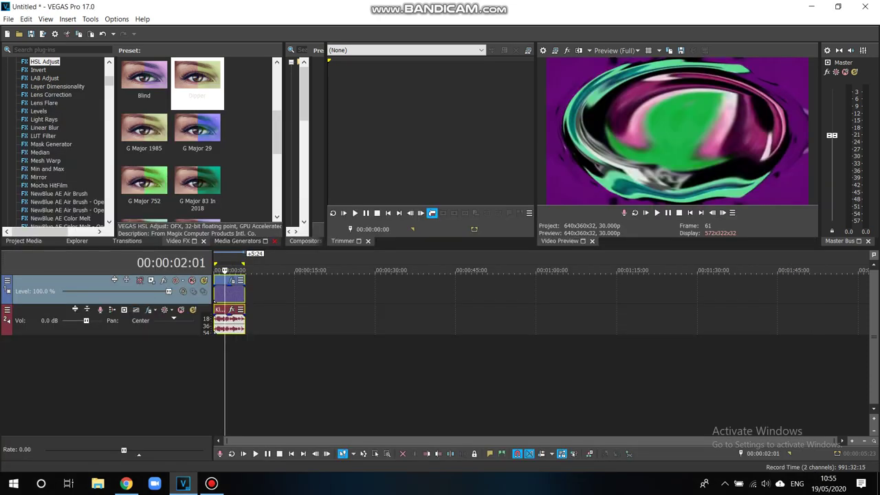
pyautogui.click(231, 281)
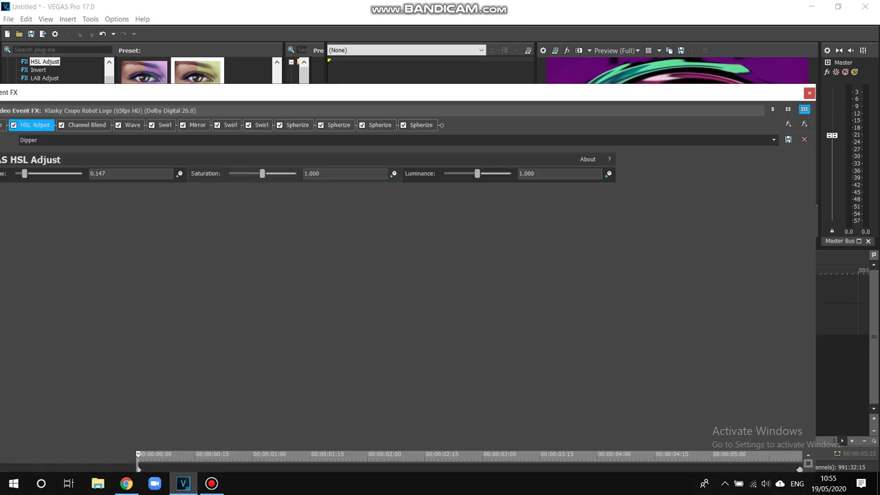
pyautogui.moveTo(35, 125); pyautogui.dragTo(104, 125)
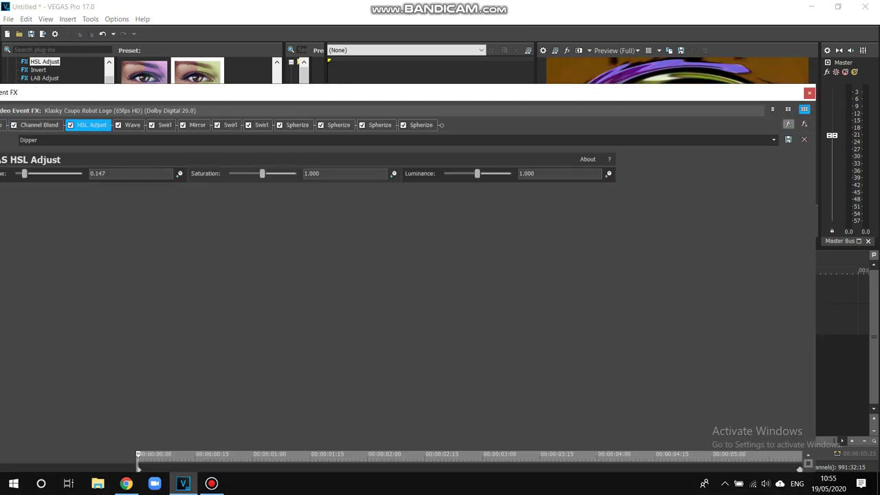
# Step: Save the clip's whole effect chain as a filter package named G Major 342
pyautogui.click(788, 125)
pyautogui.click(708, 191)
pyautogui.write('G Major 34')
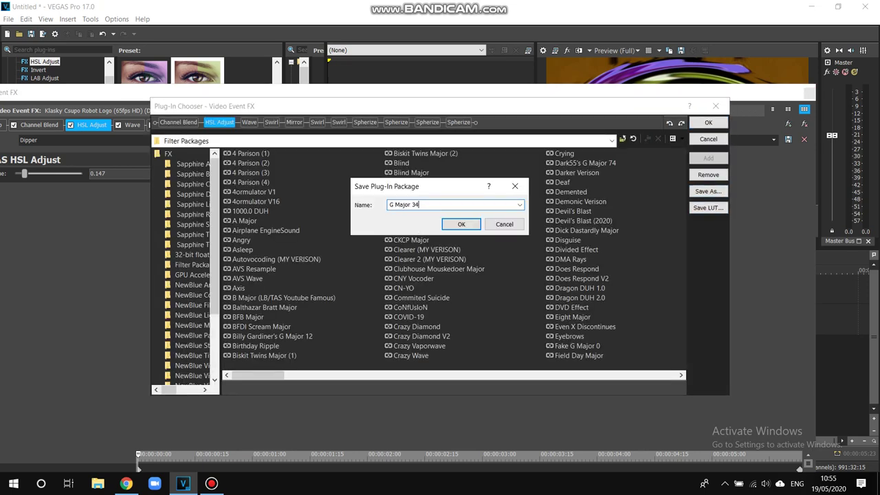
pyautogui.write('2')
pyautogui.click(461, 224)
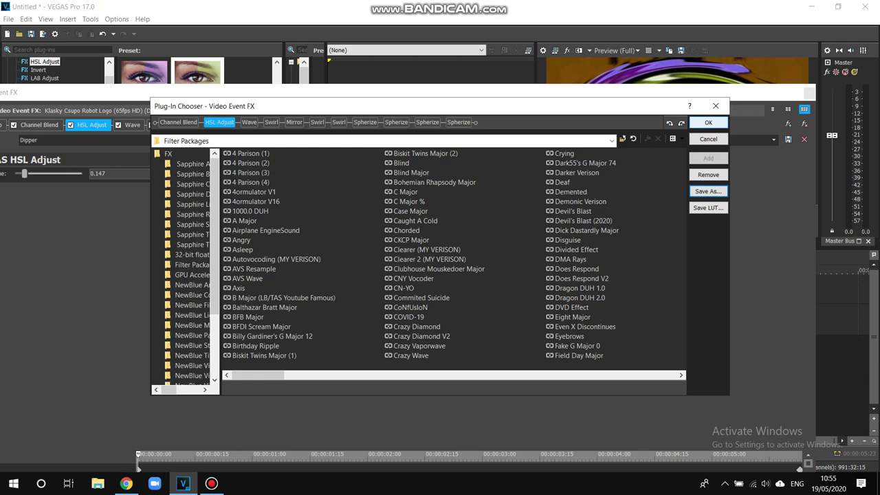
pyautogui.click(708, 122)
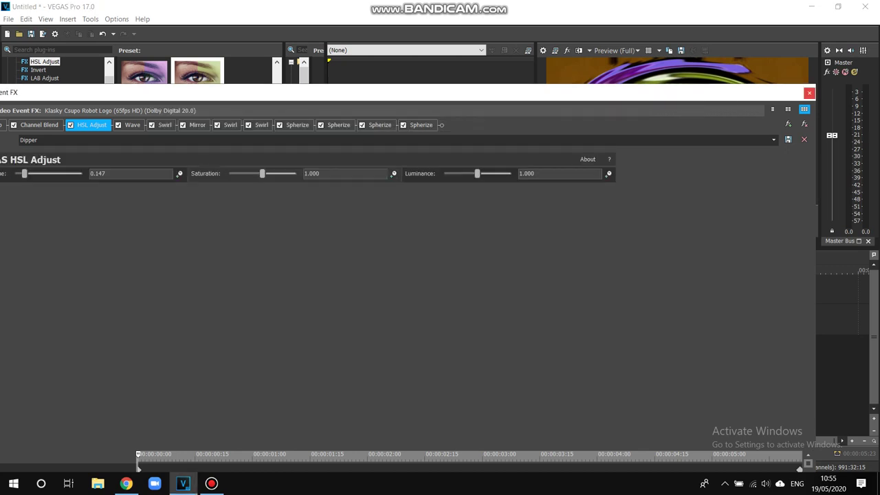
pyautogui.click(809, 92)
# Step: Search the computer for Audacity, launch it and switch back to VEGAS Pro
pyautogui.click(126, 483)
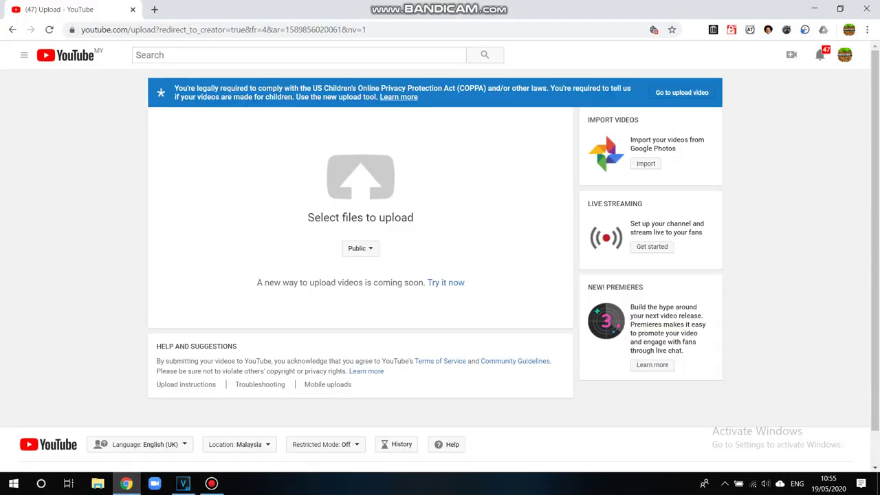
pyautogui.click(40, 483)
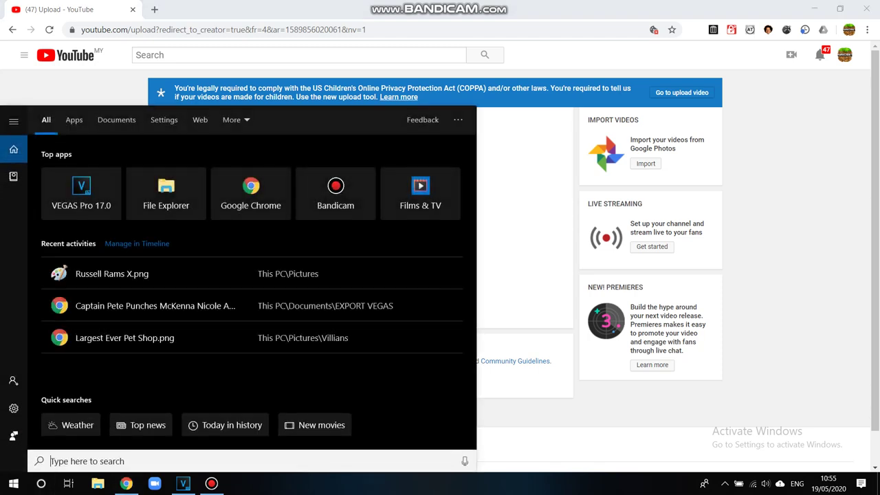
pyautogui.write('auda')
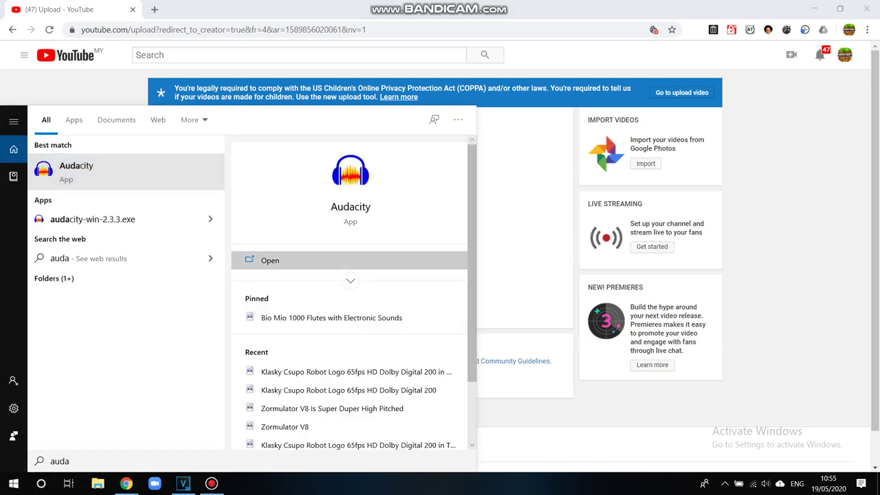
pyautogui.press('Return')
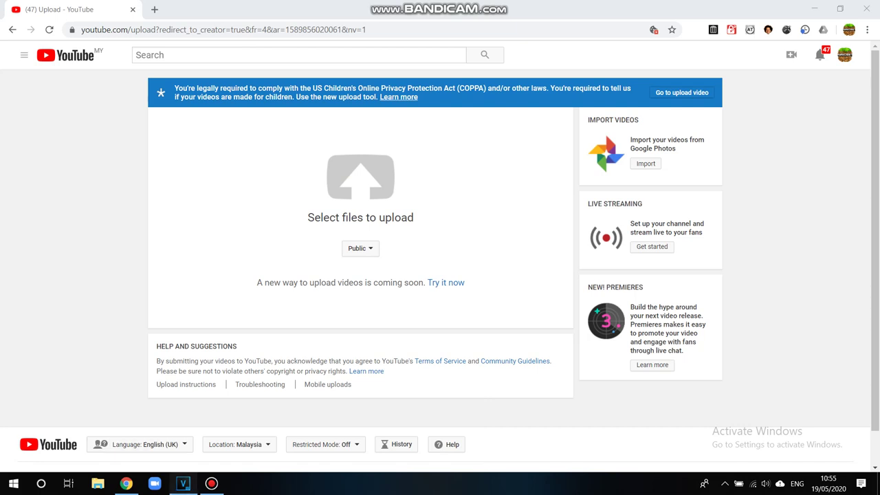
pyautogui.click(183, 483)
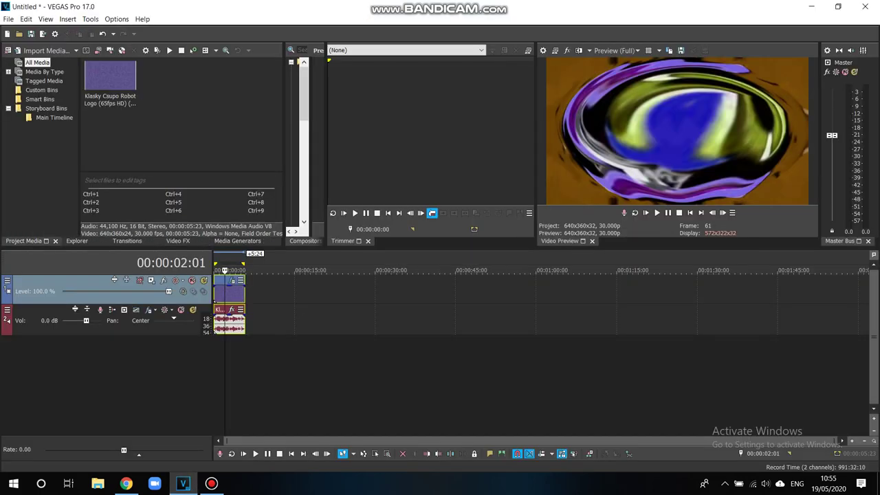
# Step: Open Klasky Csupo in Eormulator V1.wmv from Documents\EXPORT VEGAS and place it clear of the first clip at about 00:00:26:11
pyautogui.click(19, 34)
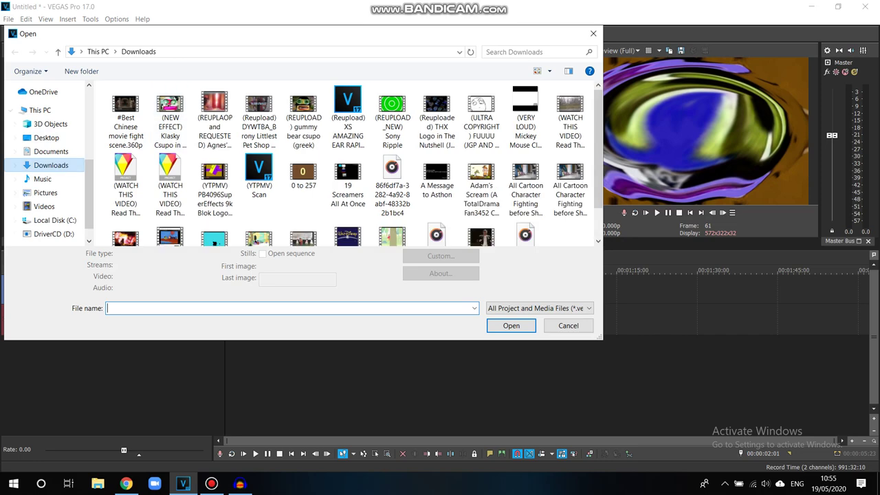
pyautogui.click(51, 152)
pyautogui.doubleClick(143, 154)
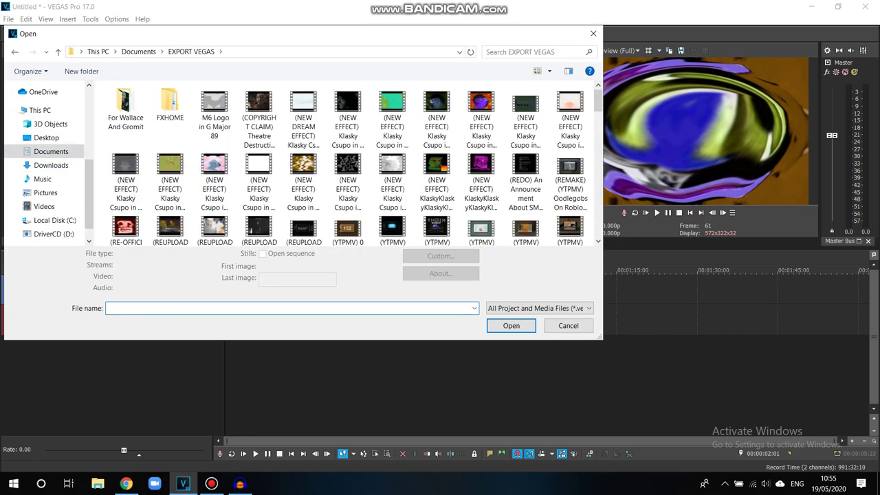
pyautogui.write('klasky cs')
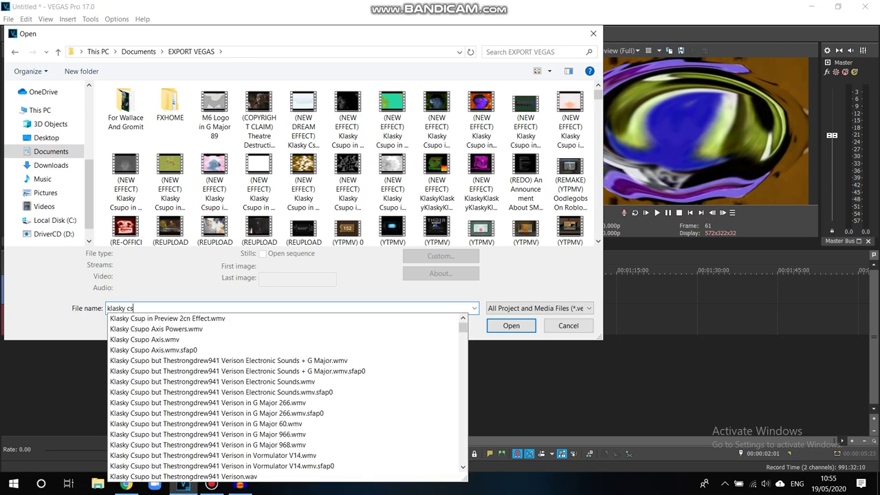
pyautogui.write('upo in e')
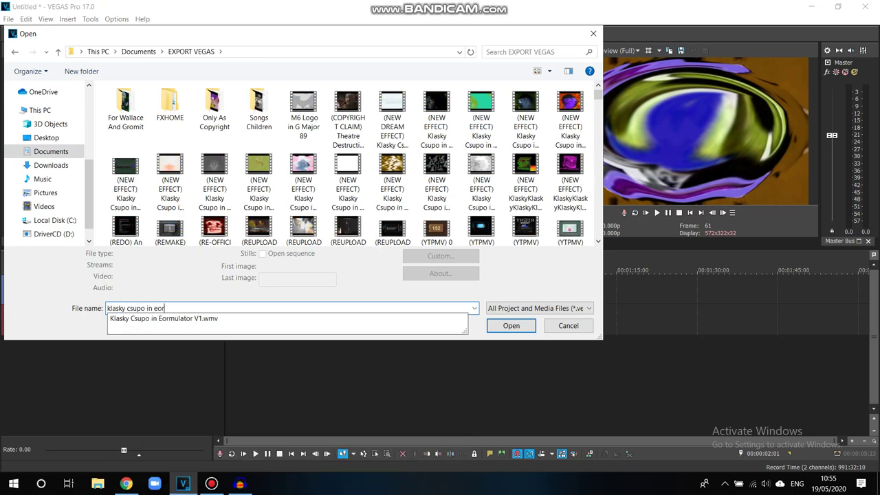
pyautogui.write('or')
pyautogui.press('Return')
pyautogui.press('Return')
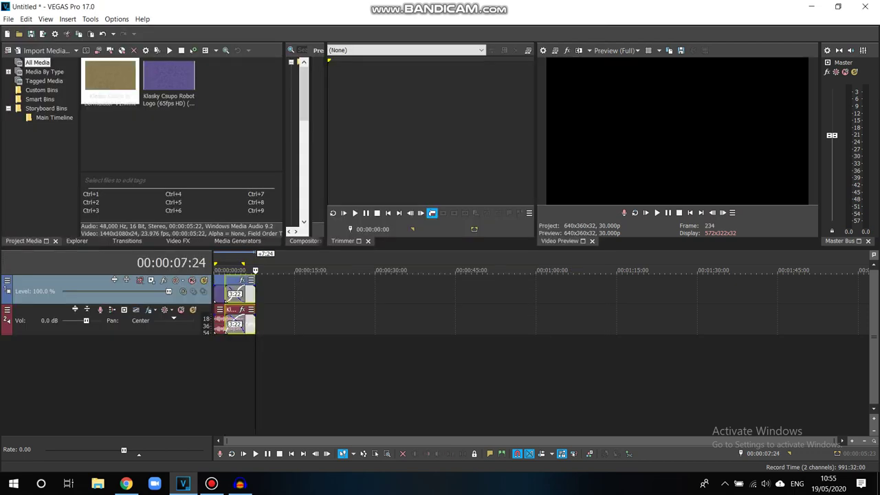
pyautogui.moveTo(240, 294); pyautogui.dragTo(370, 294)
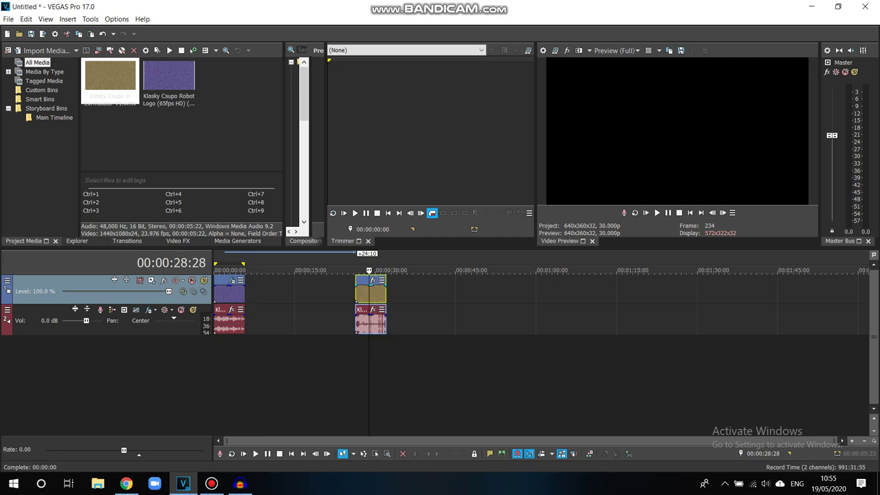
# Step: Render the Eormulator clip's range as Wave (Microsoft), 96,000 Hz, 24 Bit, Stereo, PCM, named Klasky Csupo in Eormulator V1
pyautogui.doubleClick(369, 294)
pyautogui.click(9, 18)
pyautogui.click(27, 100)
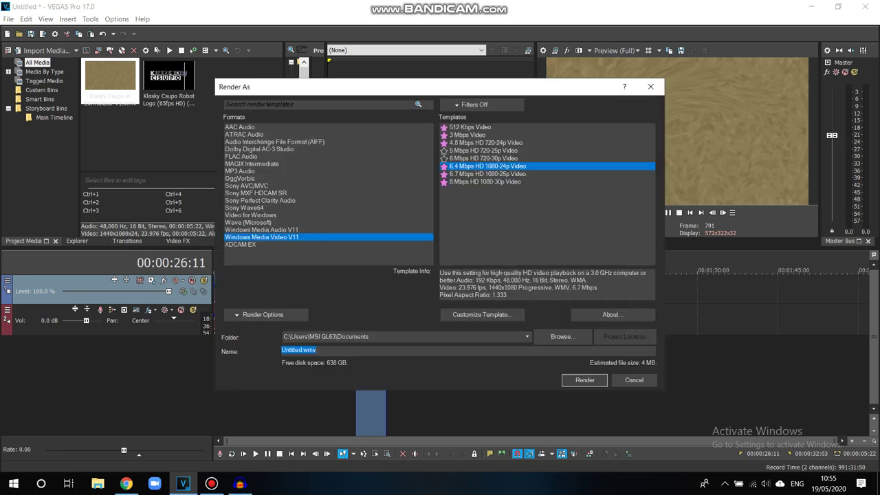
pyautogui.click(248, 223)
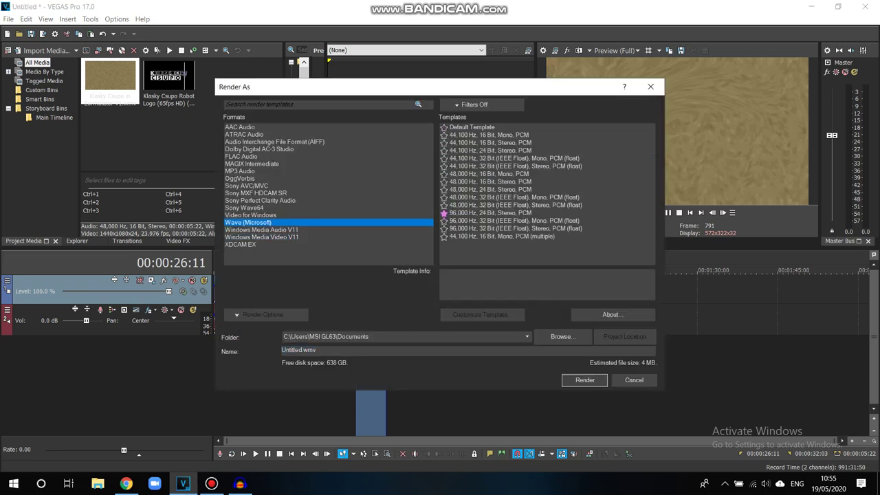
pyautogui.click(514, 205)
pyautogui.click(490, 213)
pyautogui.doubleClick(314, 349)
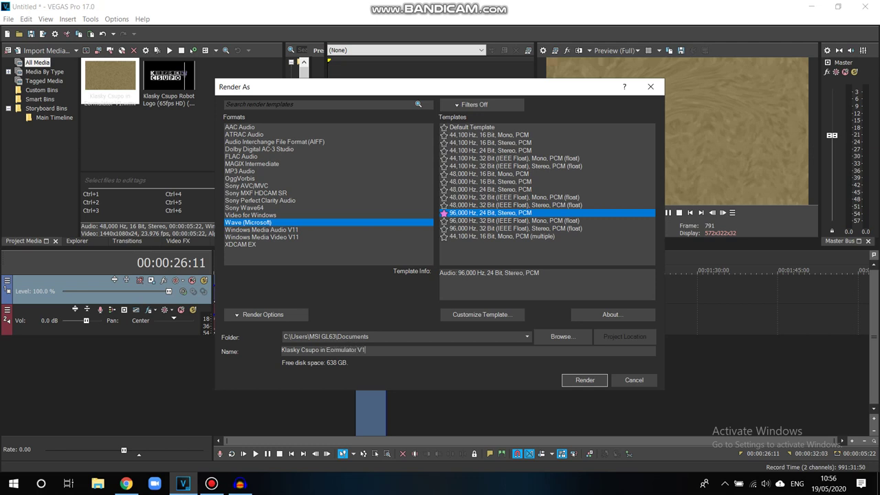
pyautogui.click(584, 379)
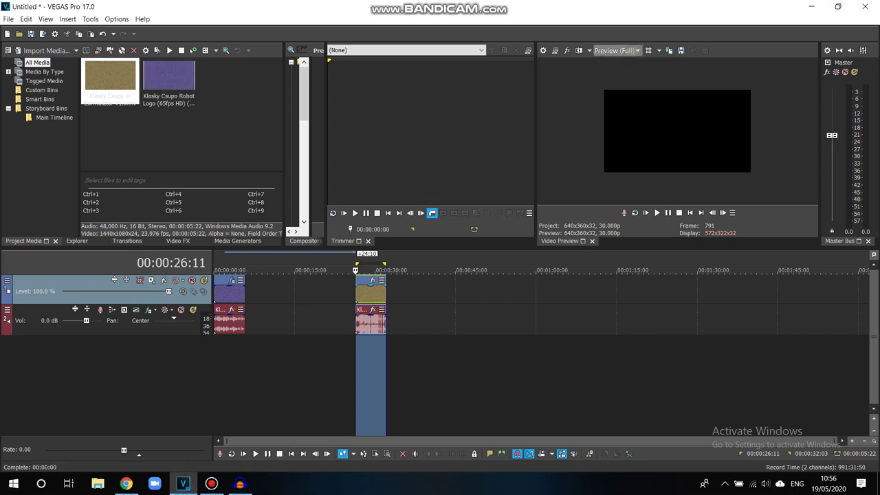
# Step: Delete the Eormulator clip and its audio from the timeline
pyautogui.rightClick(377, 293)
pyautogui.click(398, 200)
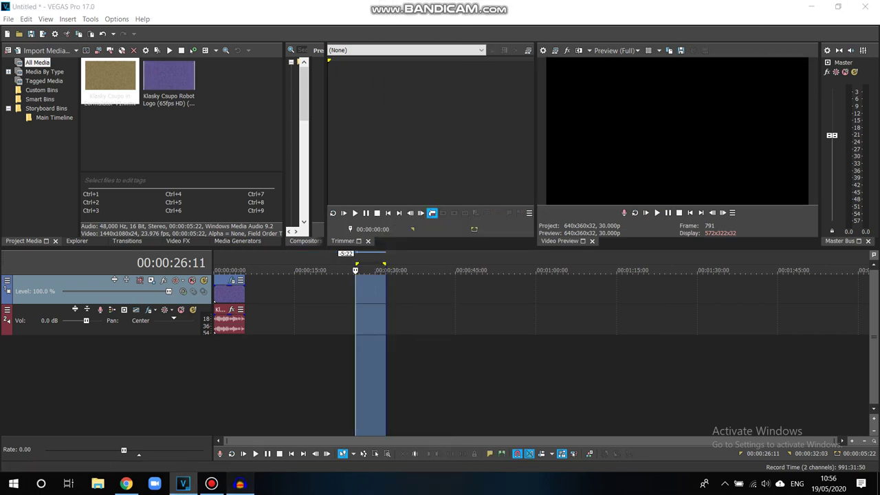
# Step: Switch to Audacity and start importing an audio file
pyautogui.click(239, 483)
pyautogui.click(575, 44)
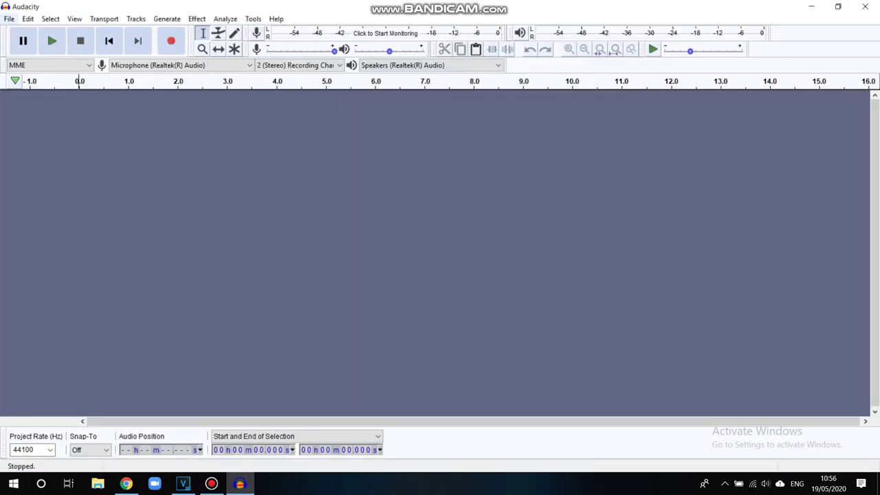
pyautogui.click(9, 19)
pyautogui.moveTo(31, 115)
pyautogui.click(139, 115)
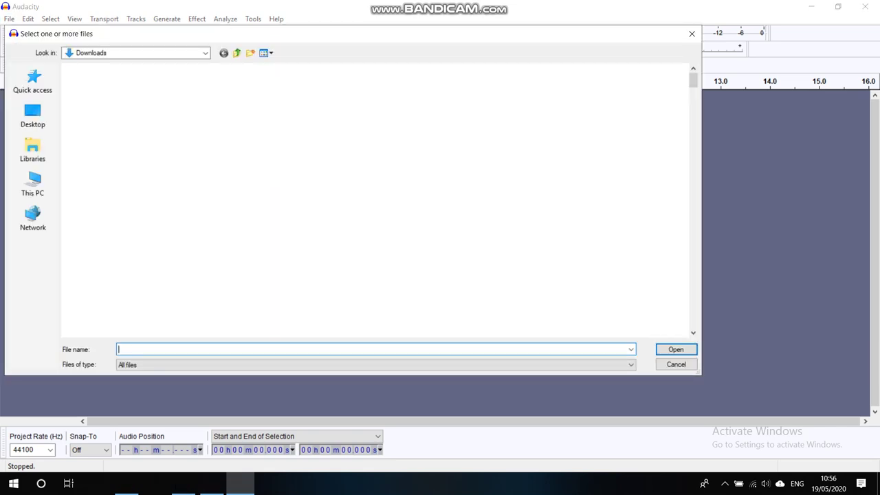
# Step: Search Documents\EXPORT VEGAS for the Klasky Csupo in Eormulator V1 audio file
pyautogui.click(33, 150)
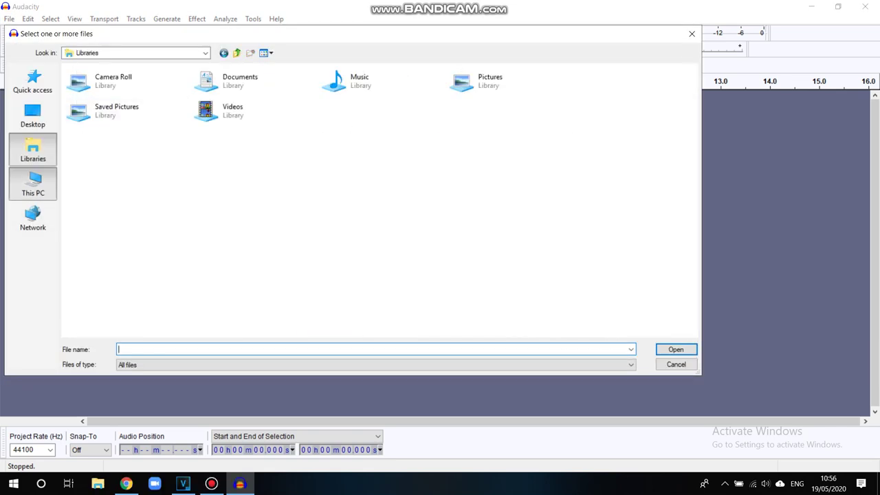
pyautogui.click(33, 182)
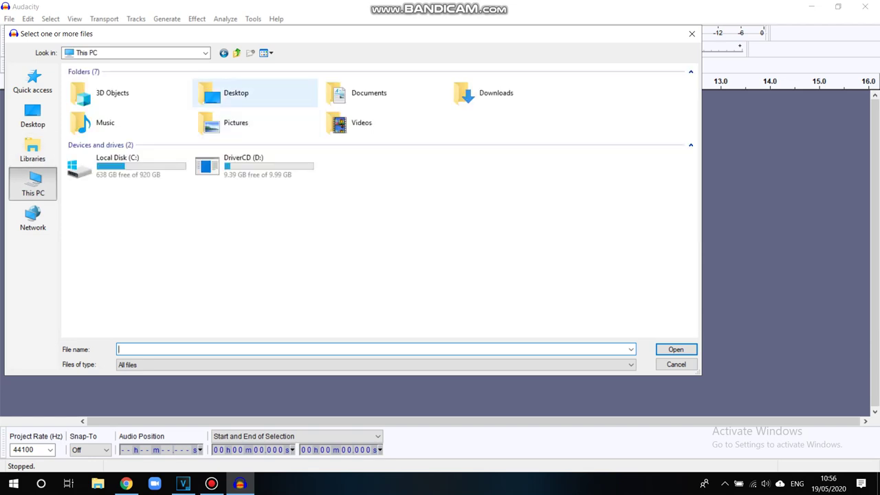
pyautogui.doubleClick(357, 94)
pyautogui.doubleClick(99, 126)
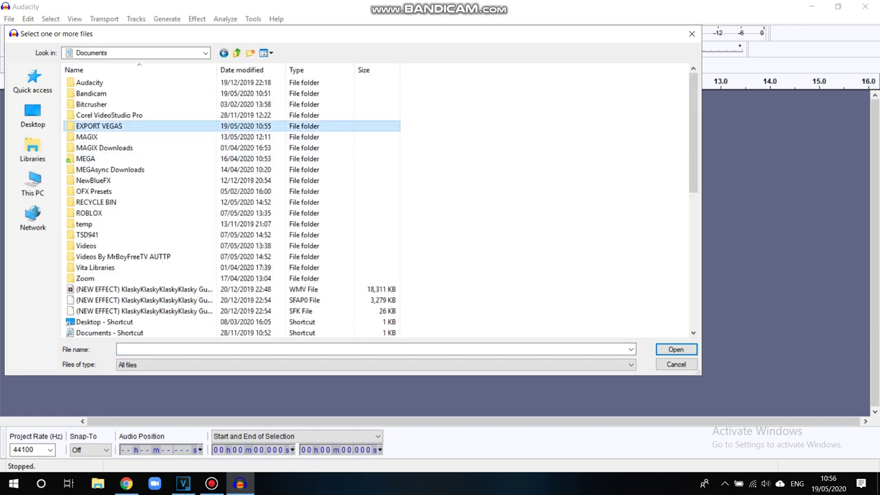
pyautogui.write('kl')
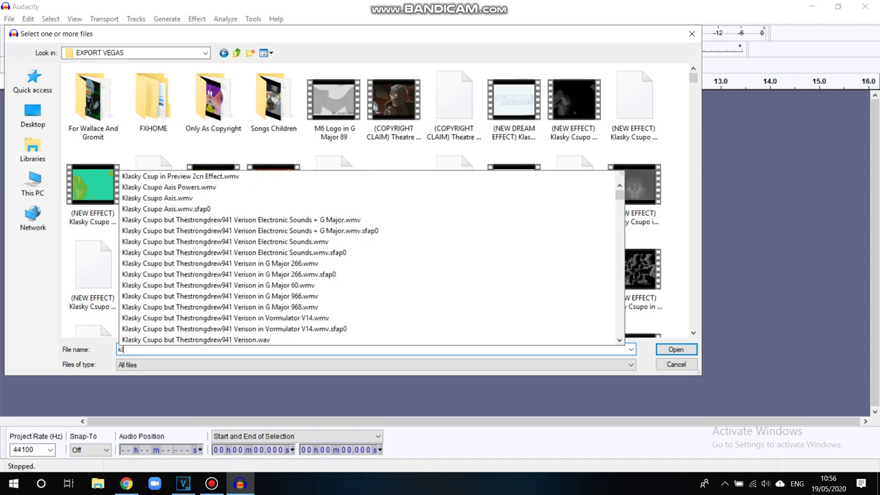
pyautogui.write('asky csupo in eor')
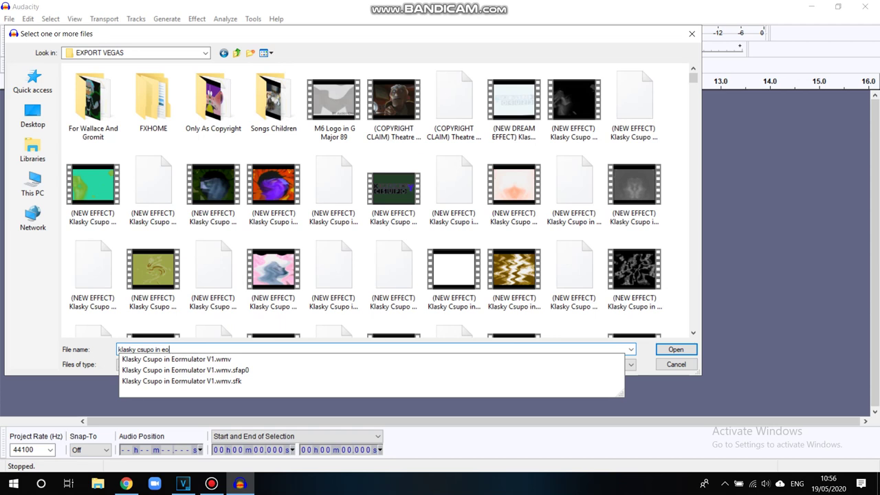
pyautogui.press('BackSpace')
pyautogui.press('BackSpace')
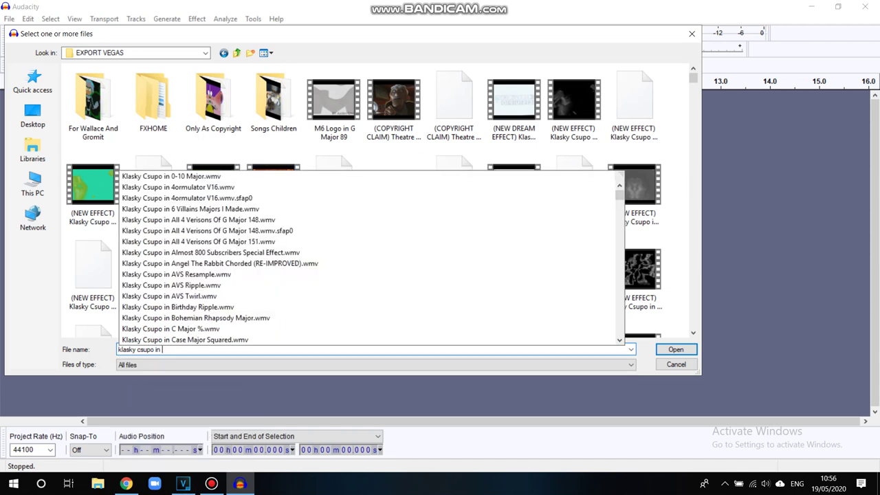
# Step: Switch to VEGAS Pro and check which output folder the Render As settings use
pyautogui.click(183, 483)
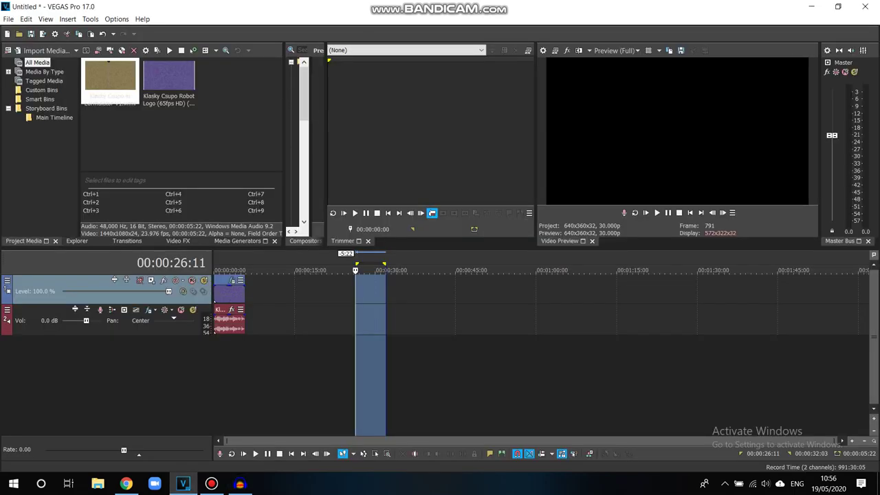
pyautogui.click(8, 19)
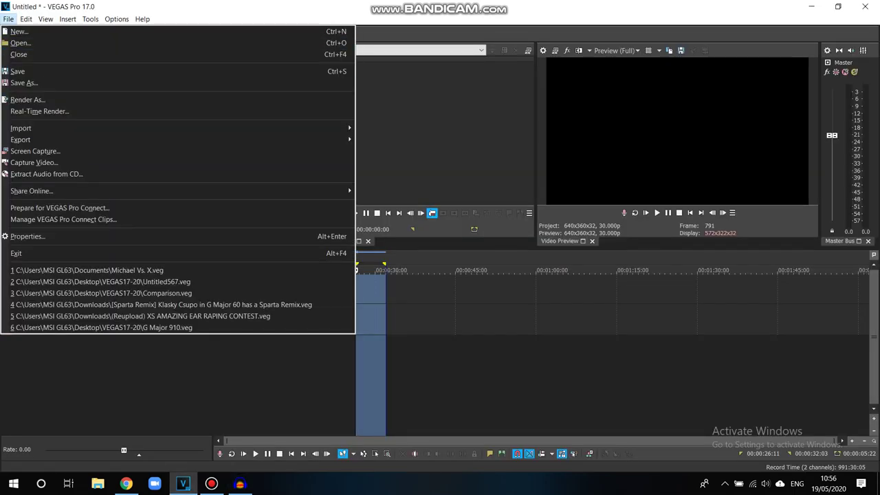
pyautogui.click(27, 100)
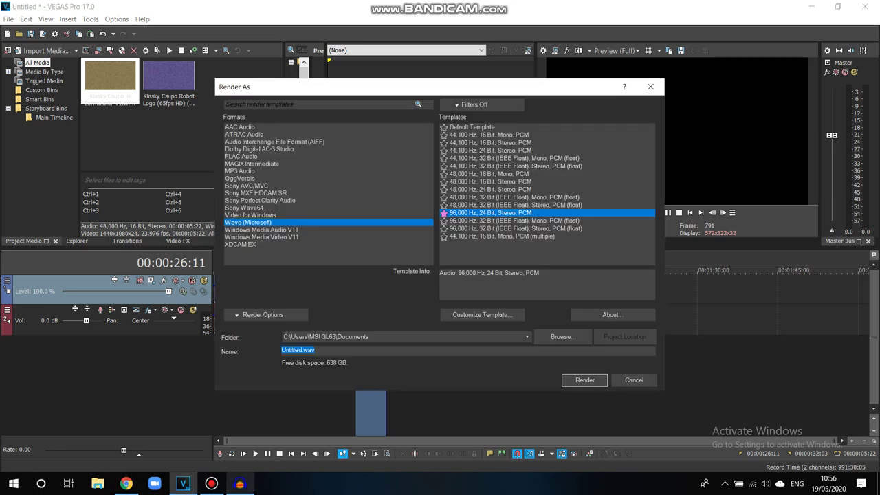
# Step: Return to Audacity and import the Klasky Csupo in Eormulator V1 WAV file from Documents
pyautogui.click(239, 483)
pyautogui.click(33, 150)
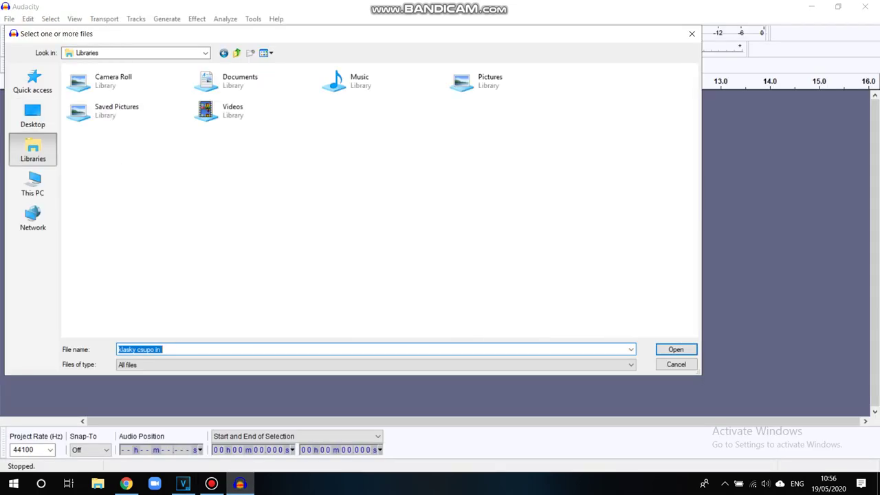
pyautogui.doubleClick(240, 81)
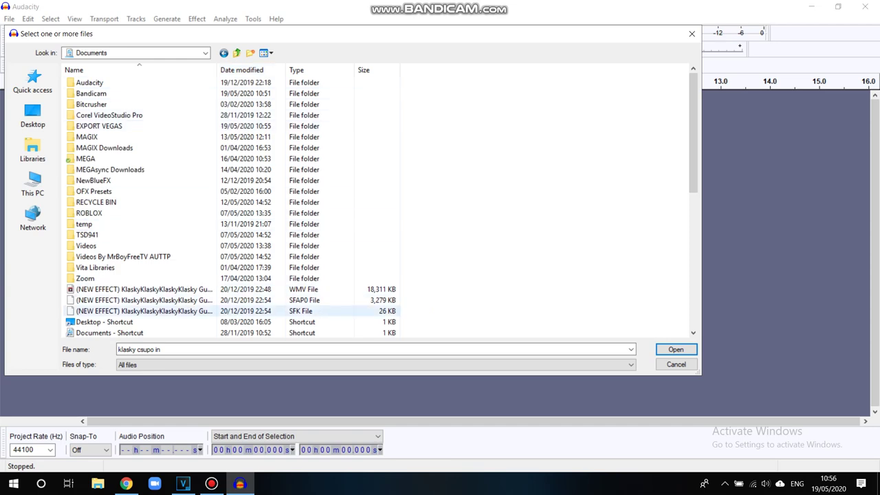
pyautogui.click(239, 349)
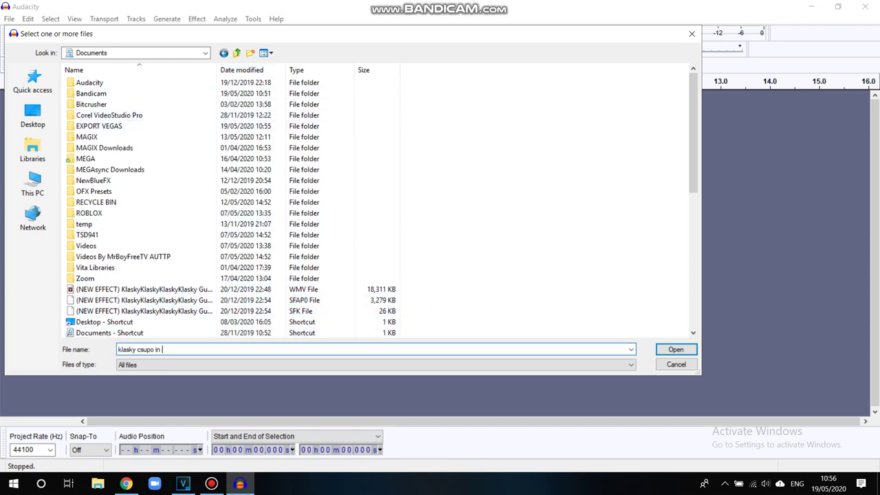
pyautogui.write('e')
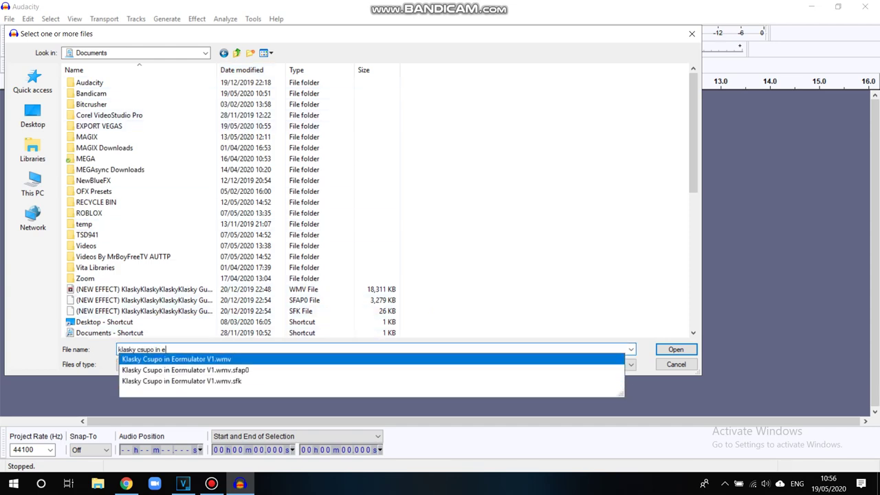
pyautogui.moveTo(692, 133); pyautogui.dragTo(692, 138)
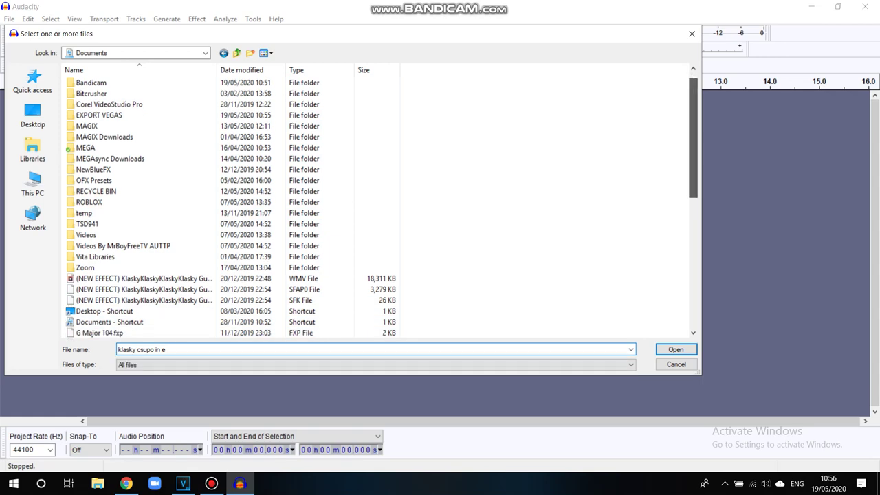
pyautogui.scroll(-4, 381, 206)
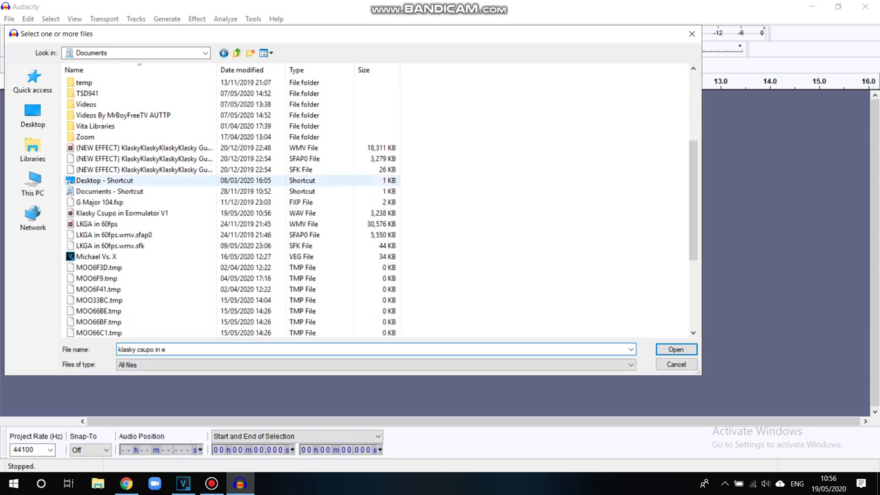
pyautogui.doubleClick(122, 213)
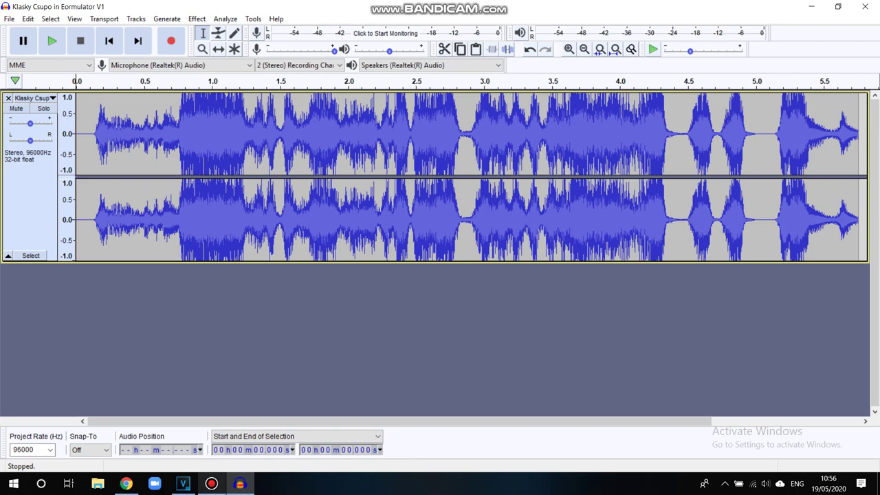
# Step: Switch to VEGAS Pro and try to set the Wave render's output folder to Documents\EXPORT VEGAS, leaving without rendering
pyautogui.click(182, 483)
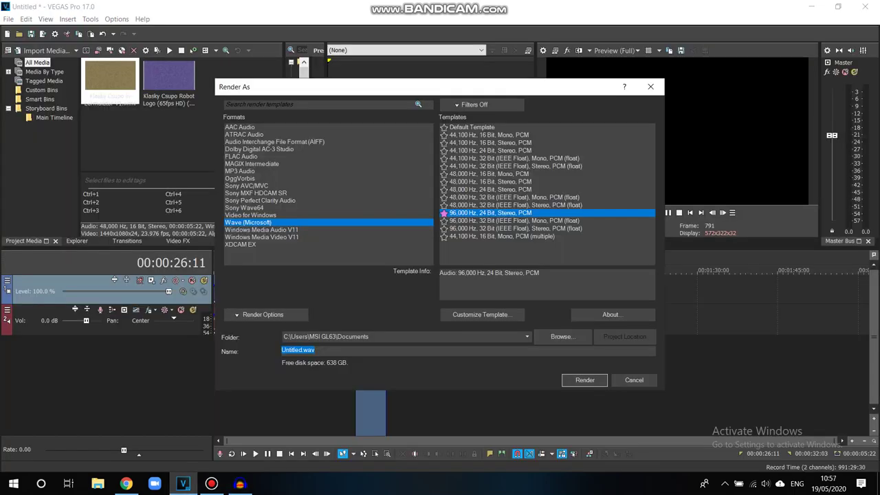
pyautogui.click(526, 336)
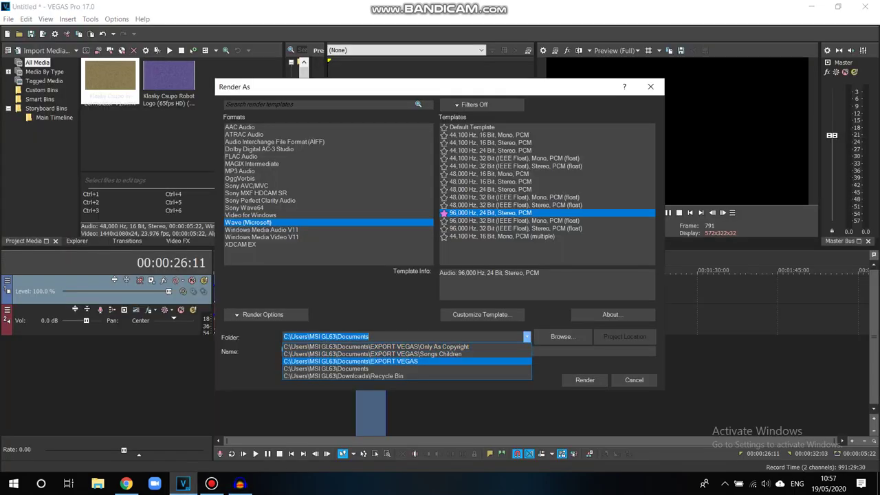
pyautogui.click(407, 361)
pyautogui.click(584, 380)
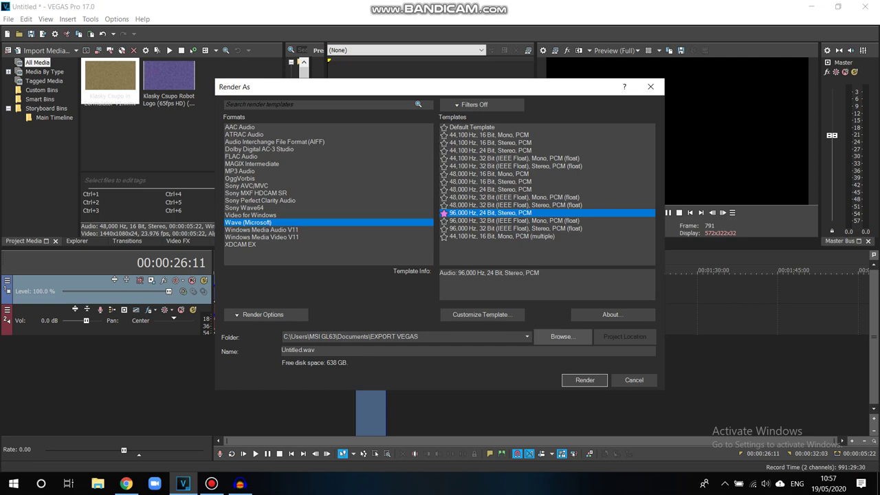
pyautogui.press('Return')
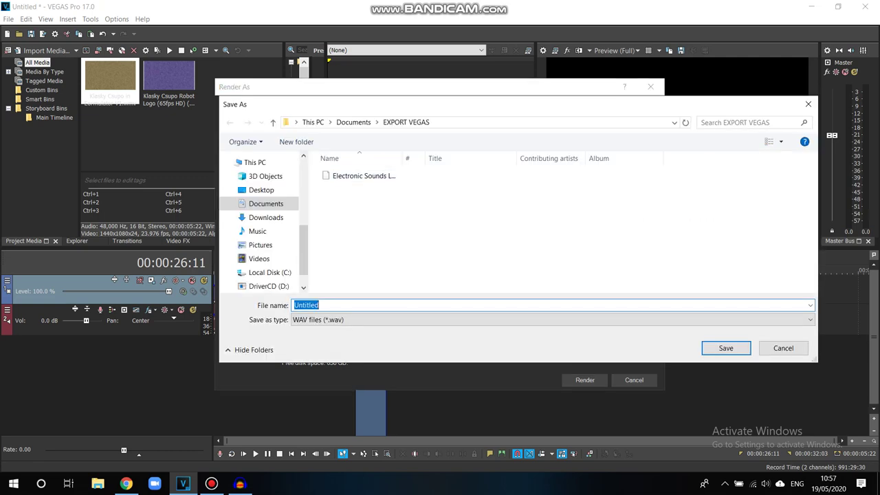
pyautogui.press('Return')
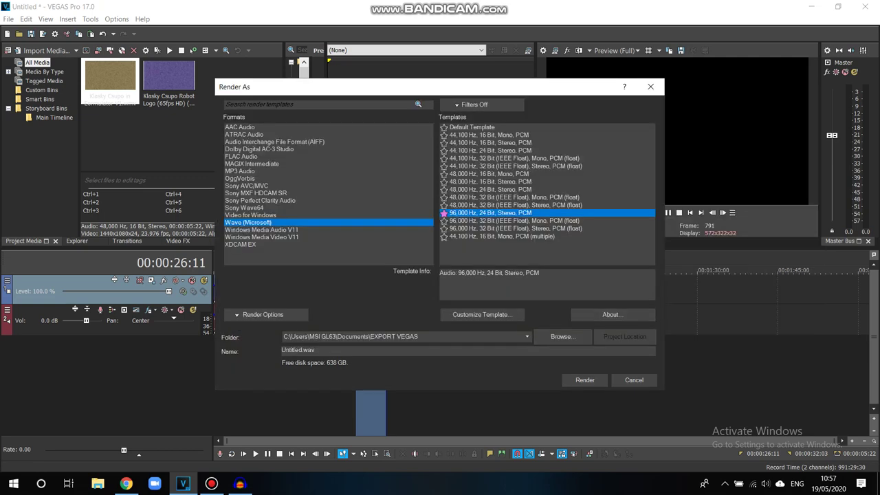
pyautogui.click(650, 87)
# Step: Reopen the render settings and browse to Documents\EXPORT VEGAS as the output folder, keeping the name Untitled
pyautogui.click(8, 19)
pyautogui.click(28, 100)
pyautogui.click(563, 337)
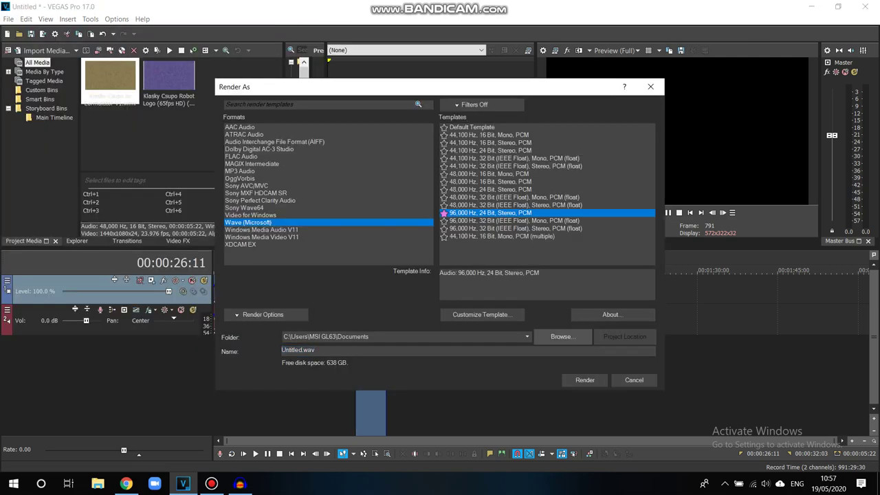
pyautogui.click(354, 123)
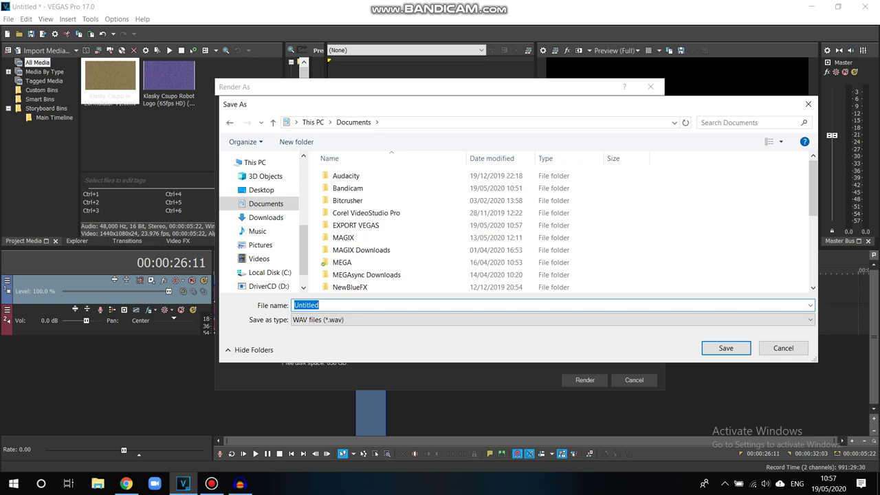
pyautogui.doubleClick(357, 224)
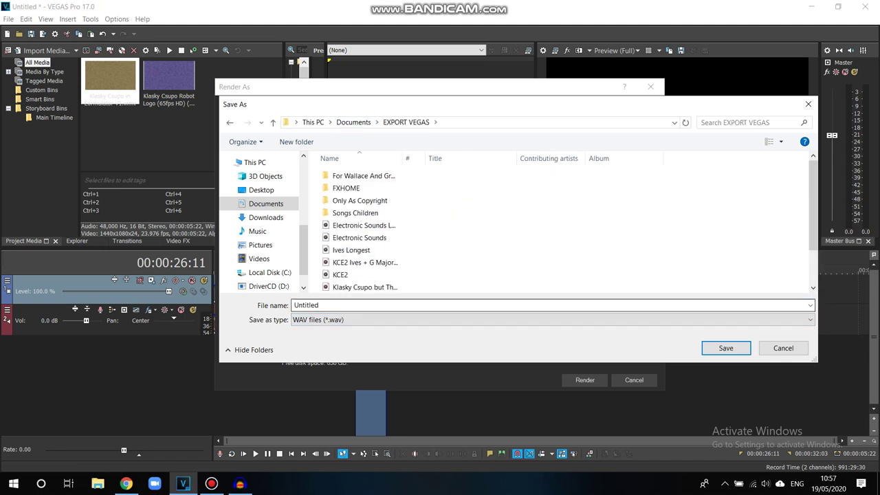
pyautogui.click(726, 348)
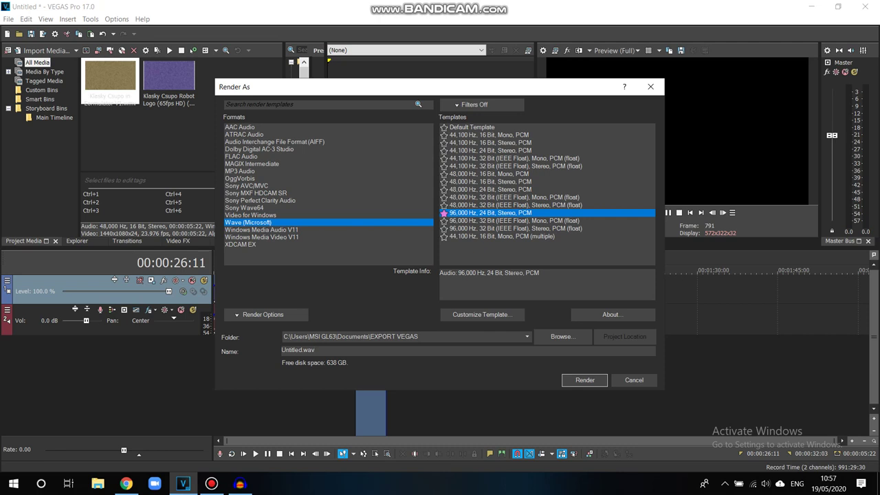
pyautogui.click(612, 314)
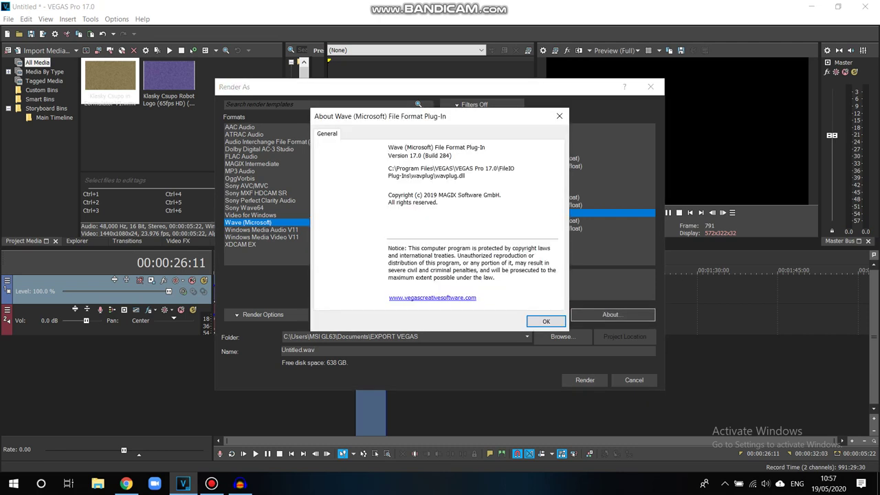
pyautogui.click(559, 115)
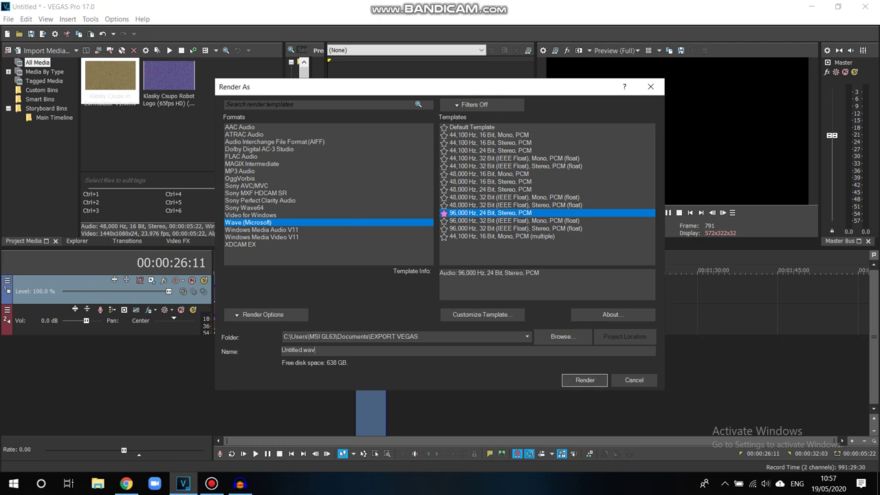
# Step: Reselect Documents\EXPORT VEGAS from the recent output folders and cancel the render
pyautogui.rightClick(506, 337)
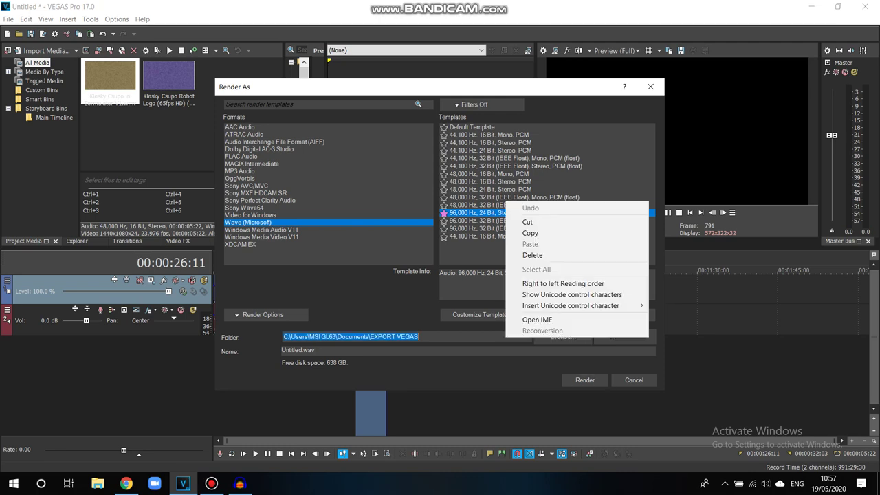
pyautogui.click(501, 337)
pyautogui.click(527, 337)
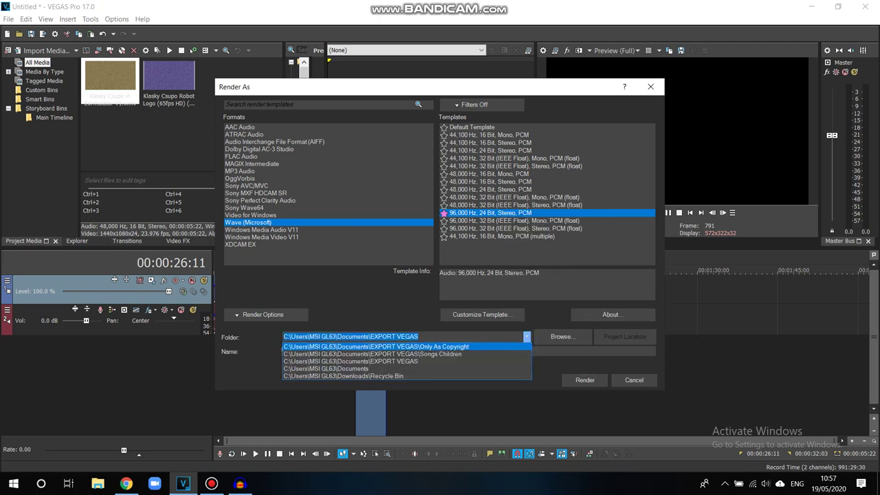
pyautogui.press('Down')
pyautogui.press('Down')
pyautogui.press('Return')
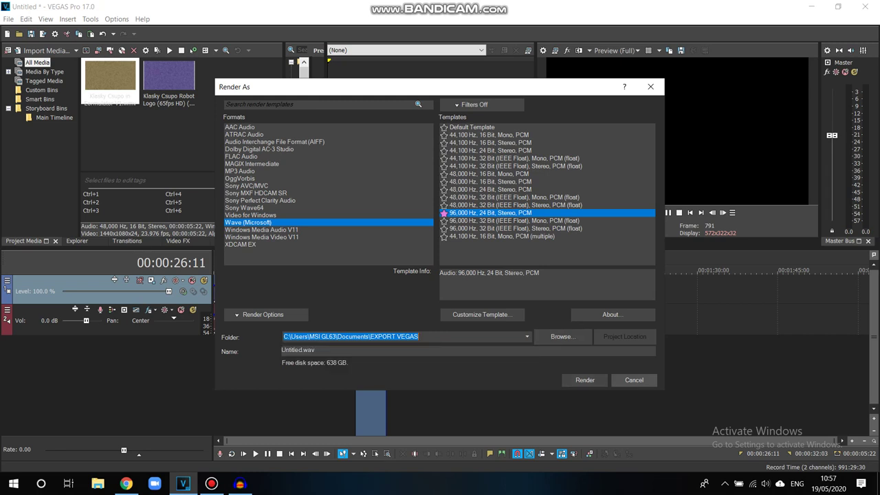
pyautogui.click(633, 379)
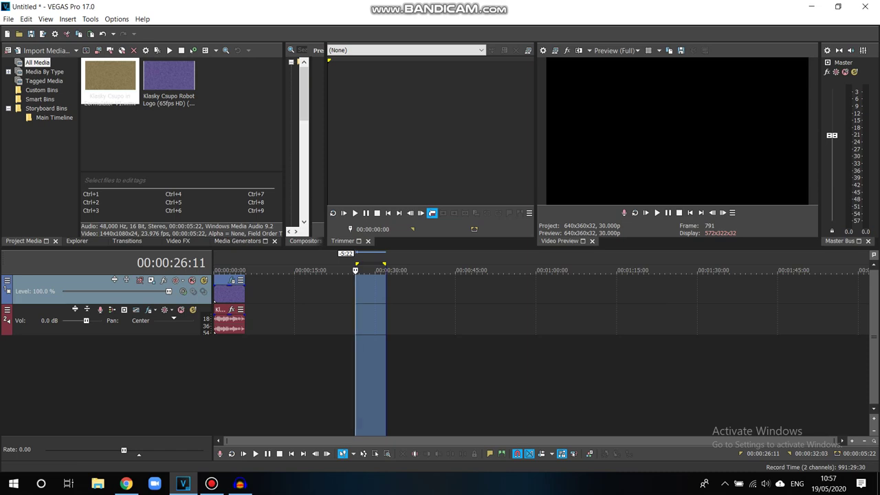
# Step: Switch to Audacity and apply Sliding Stretch to the track with initial pitch shift 0 and final pitch shift -12 semitones
pyautogui.click(239, 483)
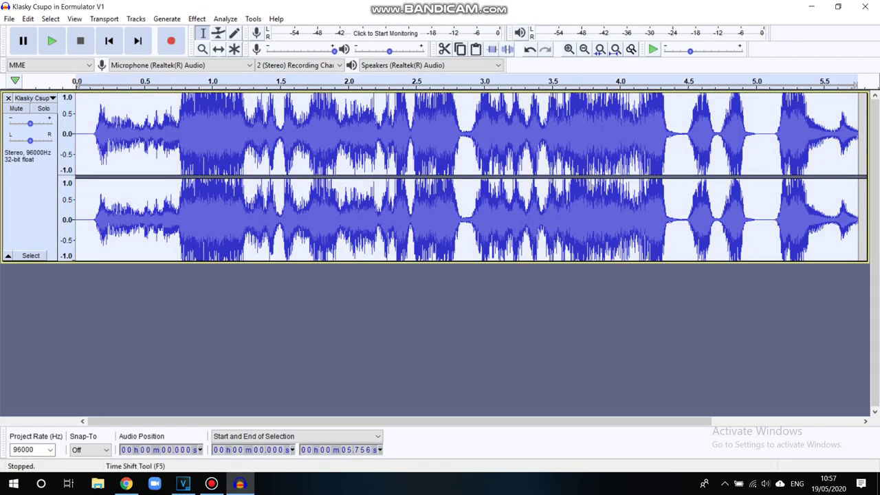
pyautogui.click(196, 19)
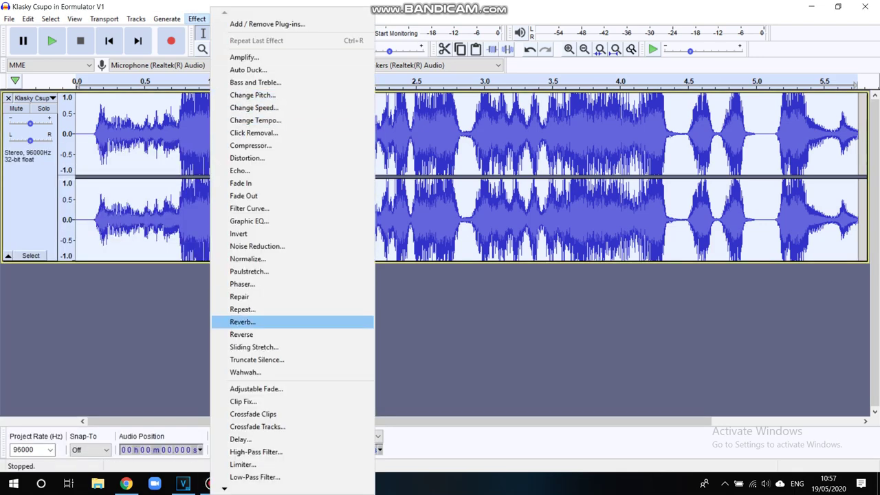
pyautogui.click(253, 347)
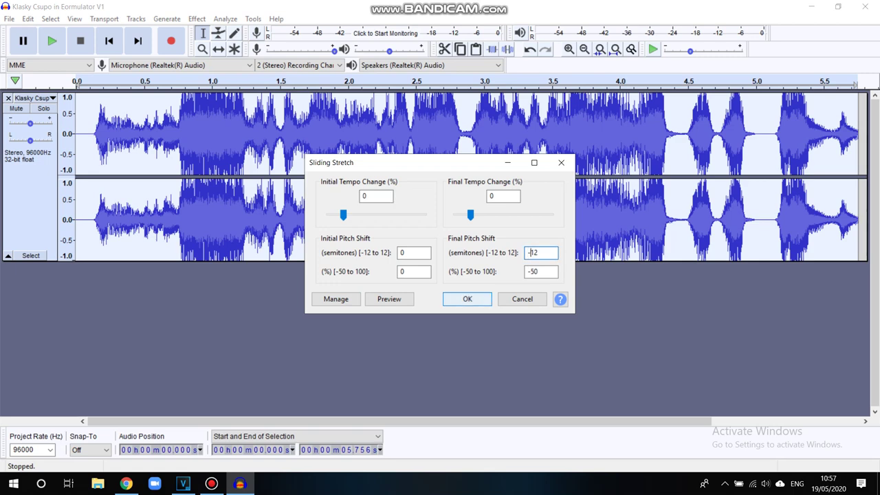
pyautogui.click(466, 298)
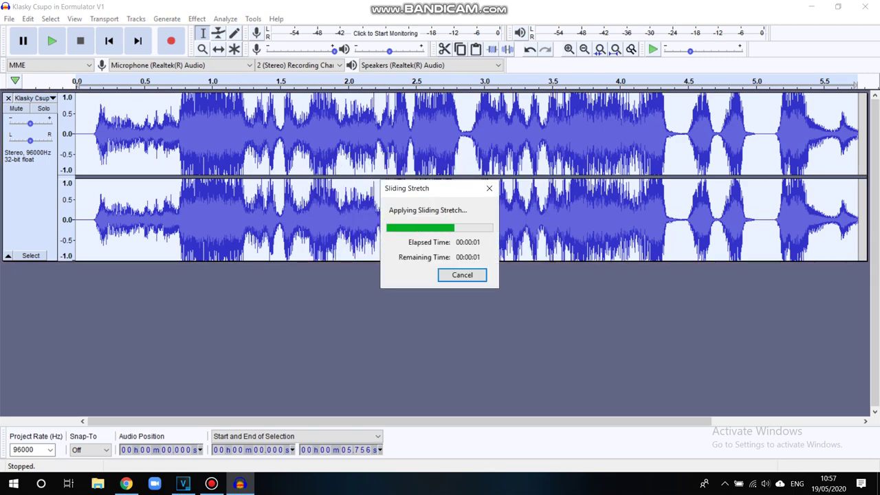
# Step: Apply Sliding Stretch to the track five more times, keeping the final pitch shift at -12 semitones
pyautogui.click(197, 18)
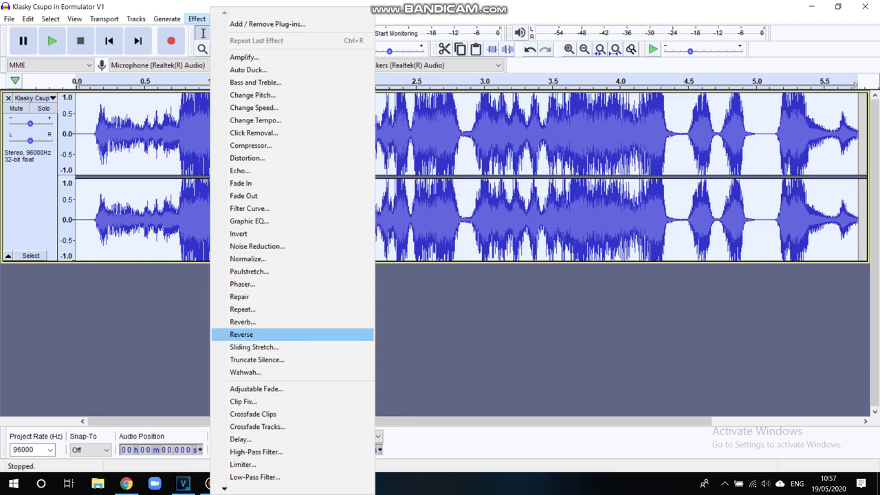
pyautogui.click(253, 347)
pyautogui.click(467, 298)
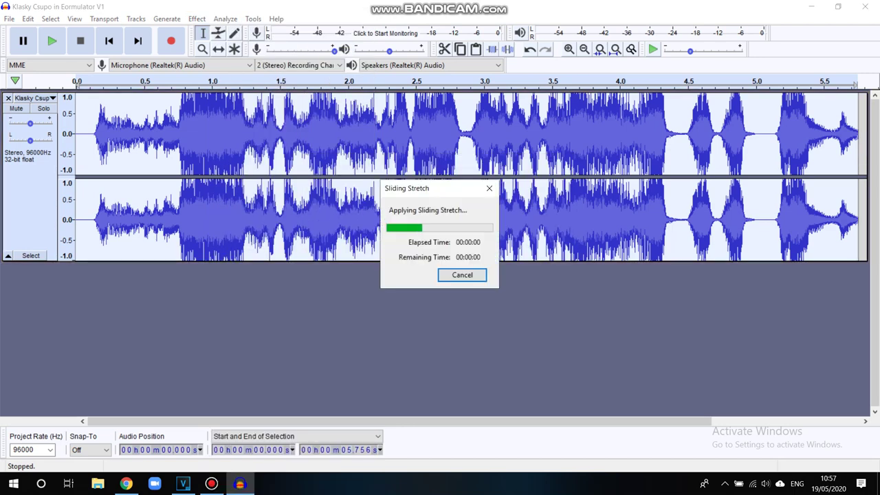
pyautogui.click(197, 18)
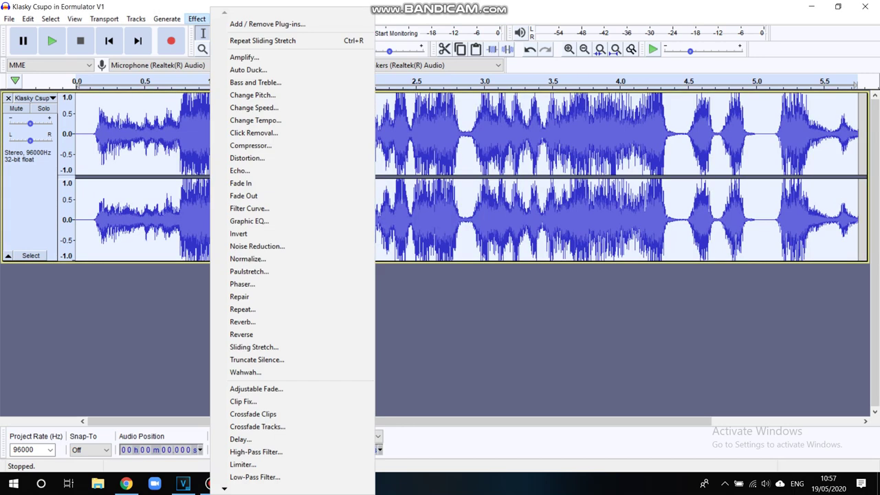
pyautogui.click(254, 347)
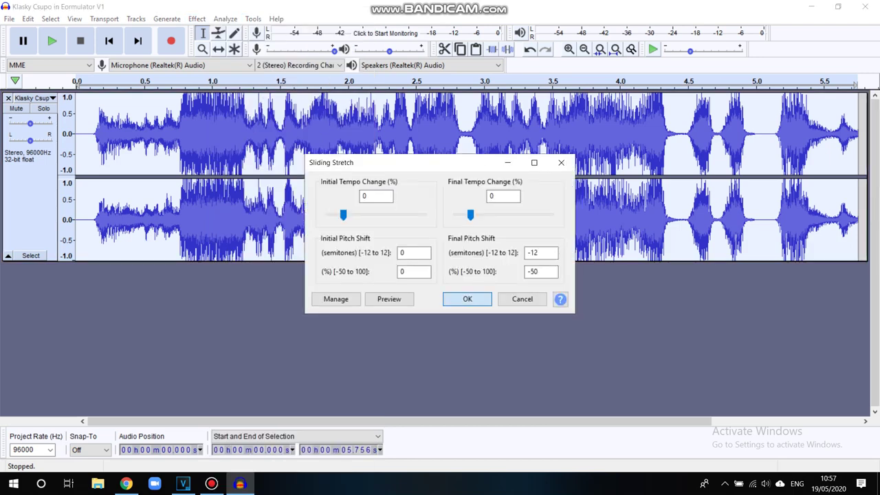
pyautogui.click(466, 298)
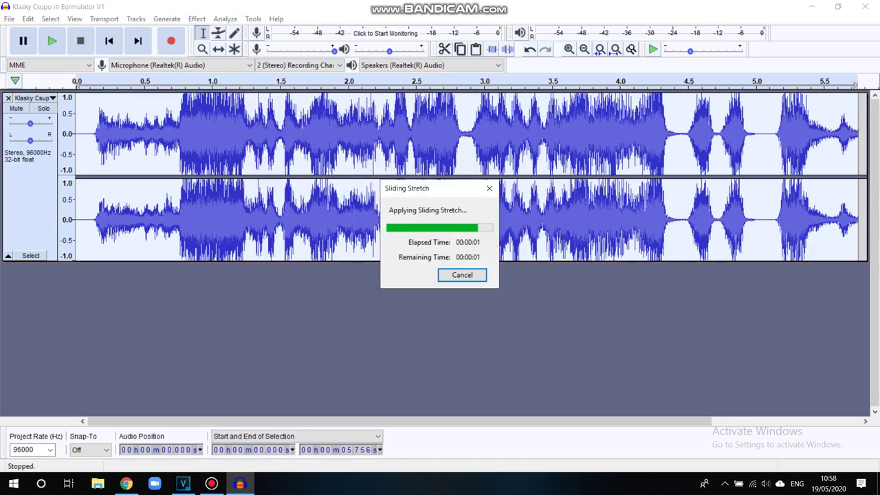
pyautogui.click(197, 19)
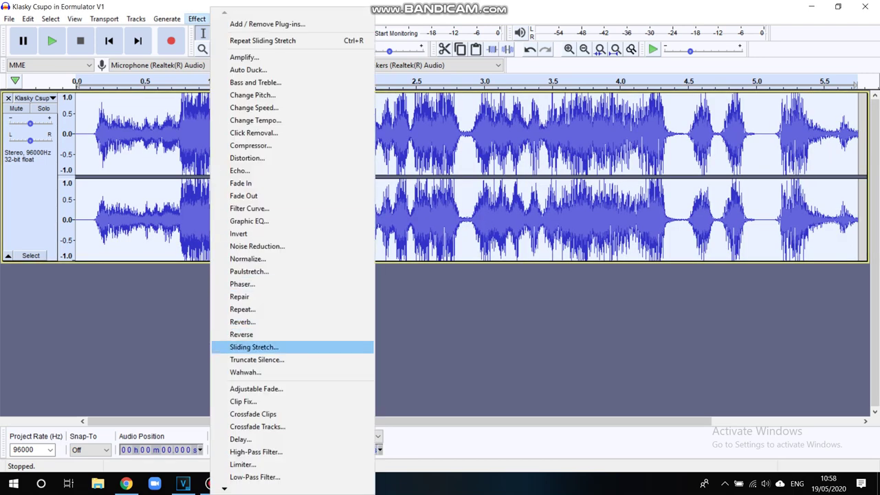
pyautogui.click(254, 346)
pyautogui.click(467, 299)
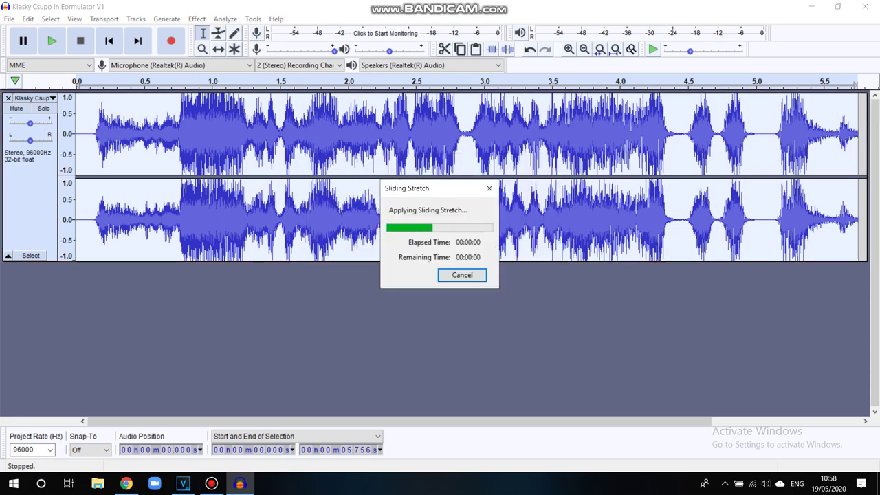
pyautogui.click(197, 18)
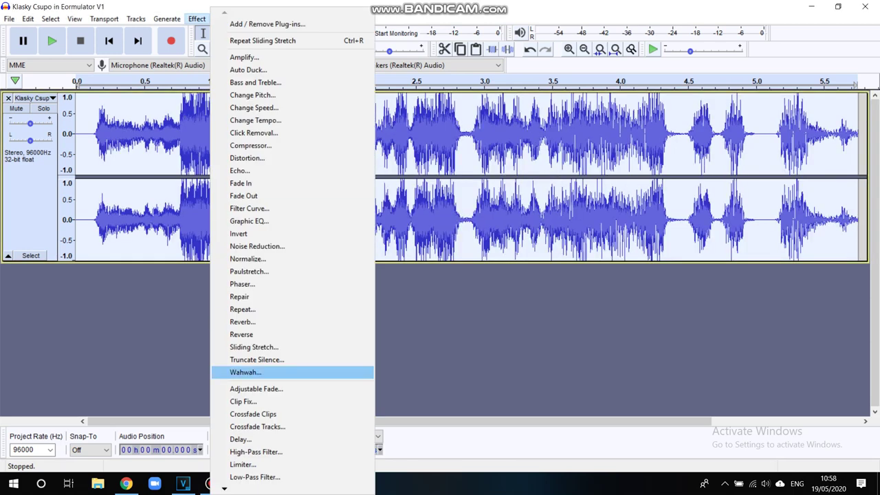
pyautogui.click(253, 346)
pyautogui.press('Return')
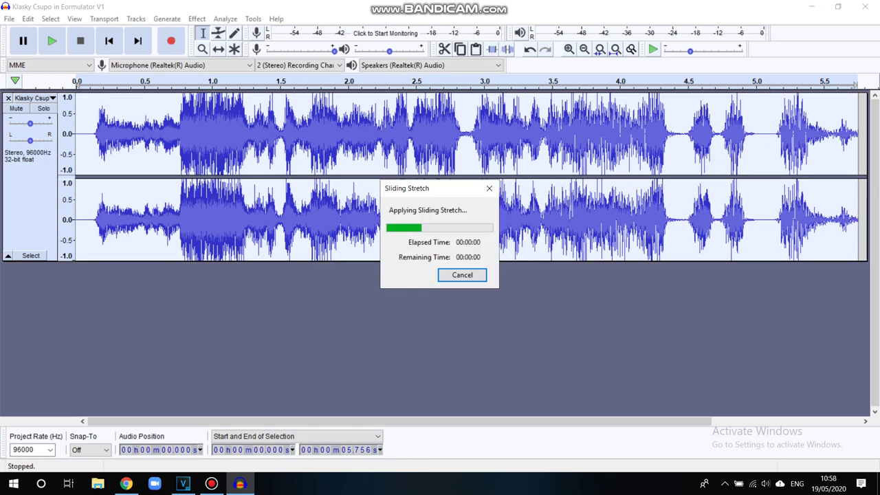
pyautogui.click(197, 19)
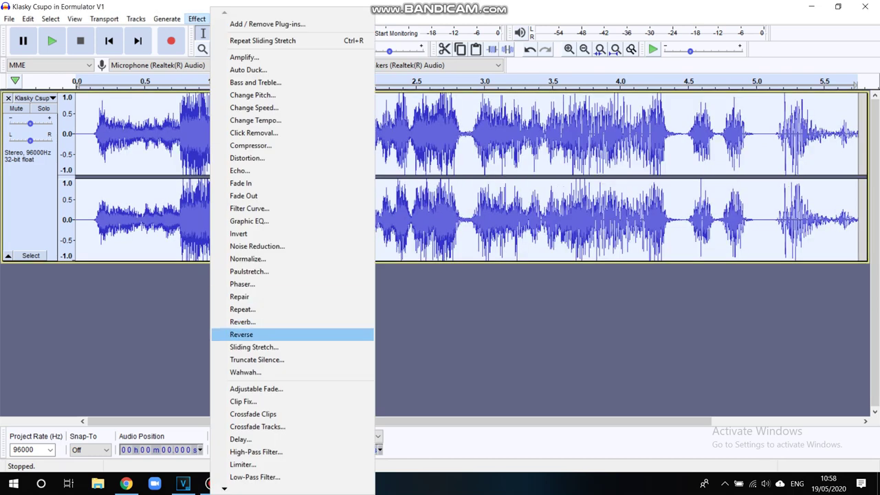
pyautogui.click(253, 347)
pyautogui.press('Return')
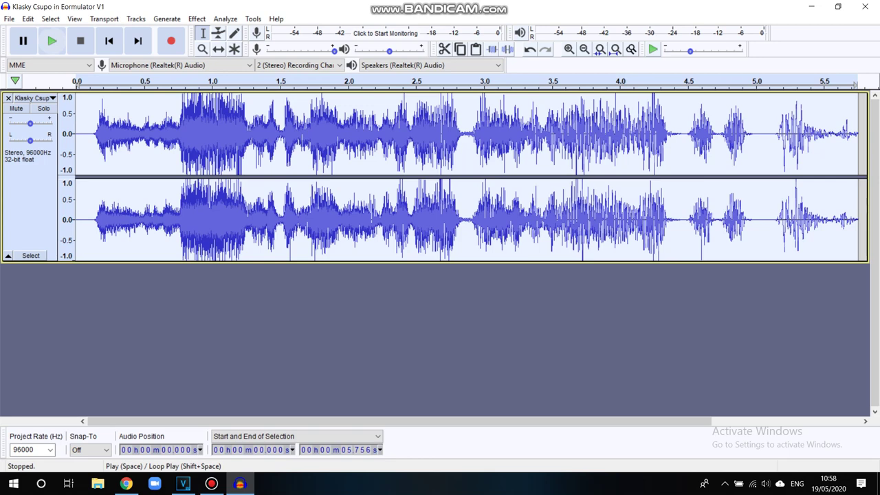
# Step: Export the audio as a 16-bit WAV named Klasky Csupo in G Major 342 into the RECYCLE BIN folder, leaving the metadata tags empty
pyautogui.click(9, 18)
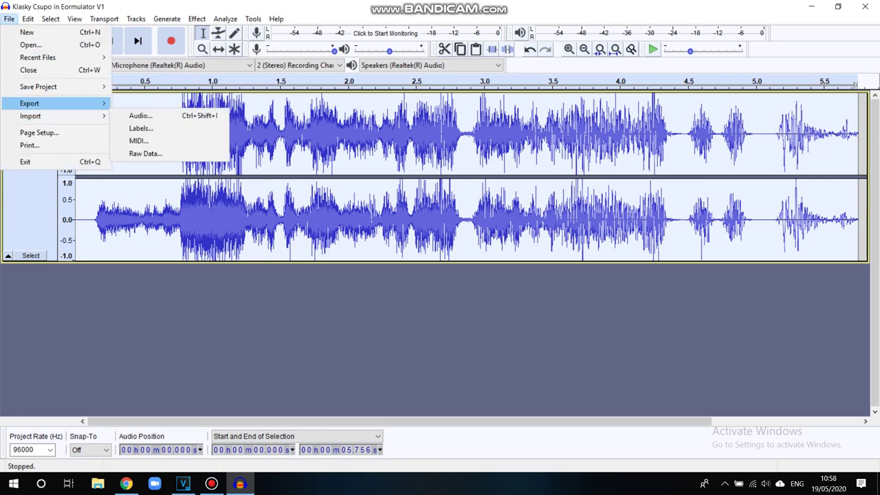
pyautogui.moveTo(41, 103)
pyautogui.click(151, 116)
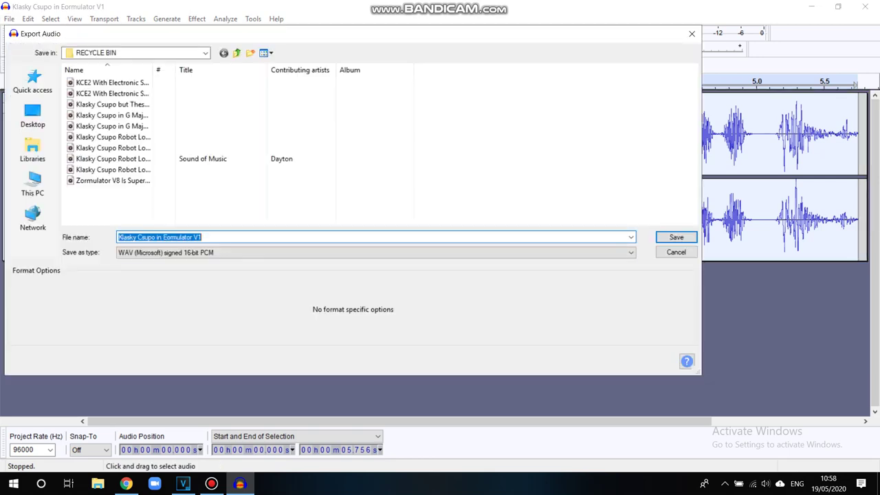
pyautogui.press('End')
pyautogui.hotkey('shift', 'Left')
pyautogui.hotkey('shift', 'Left')
pyautogui.hotkey('shift', 'Left')
pyautogui.hotkey('shift', 'Left')
pyautogui.hotkey('shift', 'Left')
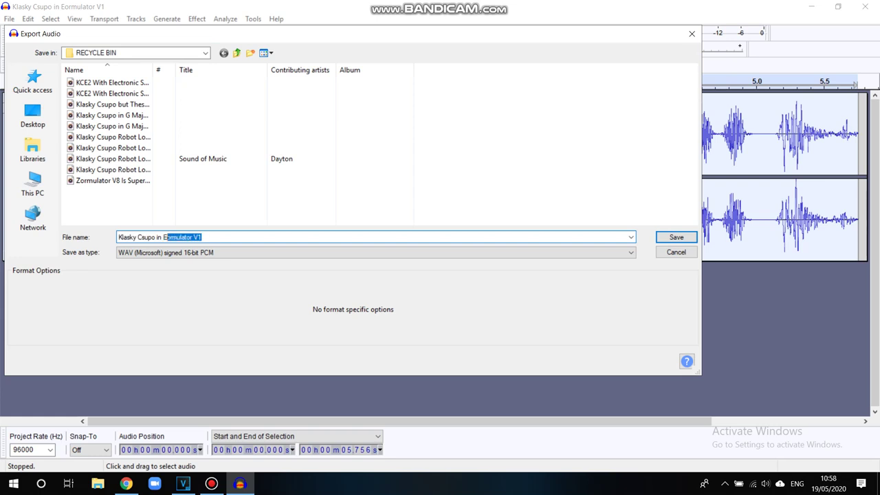
pyautogui.press('BackSpace')
pyautogui.write('G ')
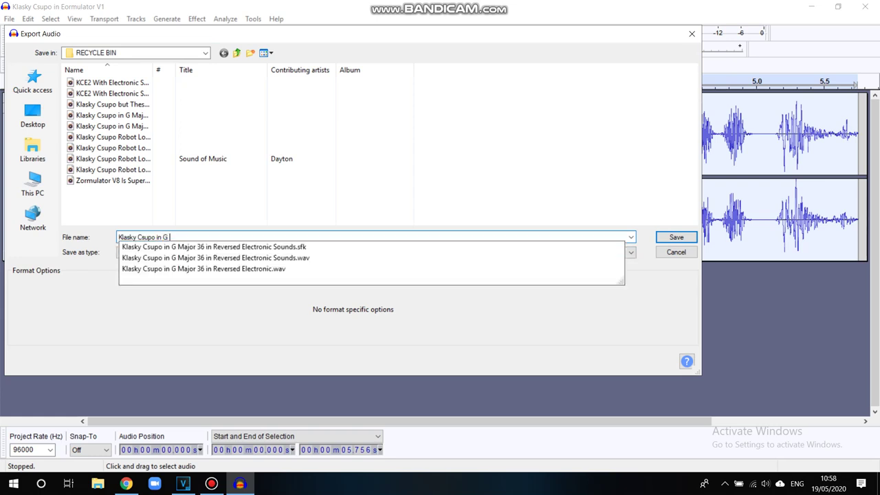
pyautogui.write('Major 342')
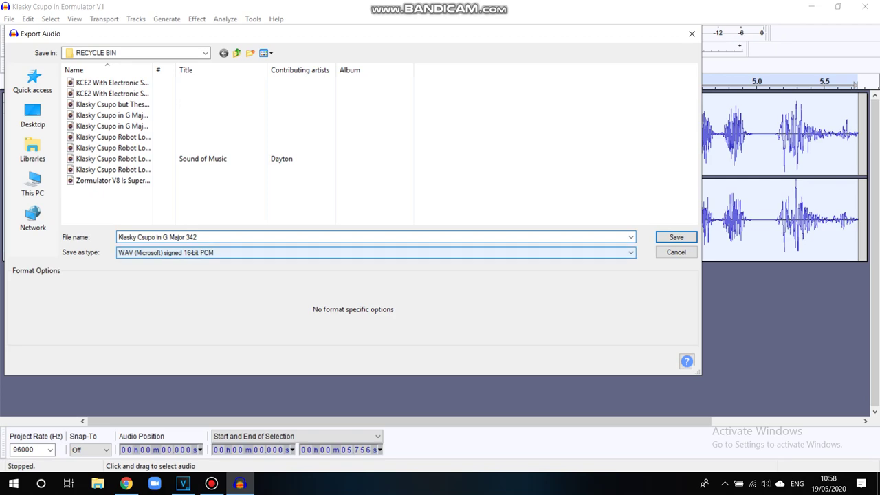
pyautogui.press('Return')
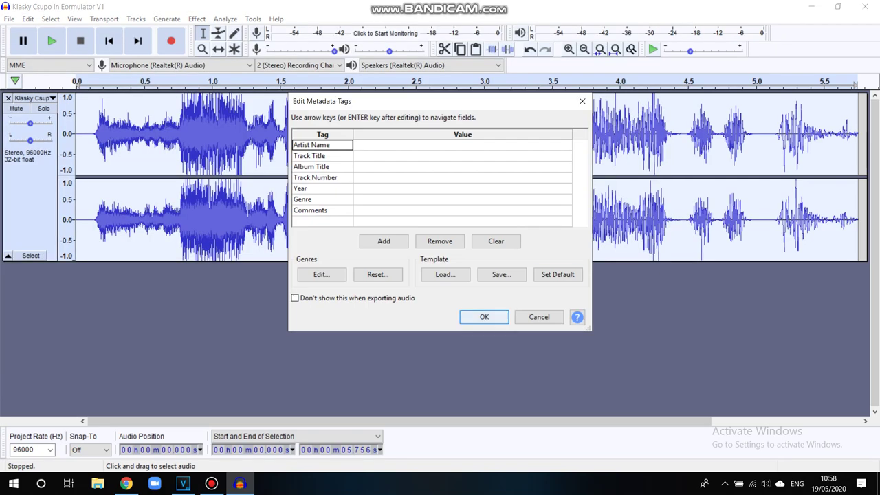
pyautogui.click(484, 316)
# Step: Close Audacity without saving the project and dismiss the Bandicam window covering VEGAS Pro
pyautogui.click(861, 7)
pyautogui.click(464, 238)
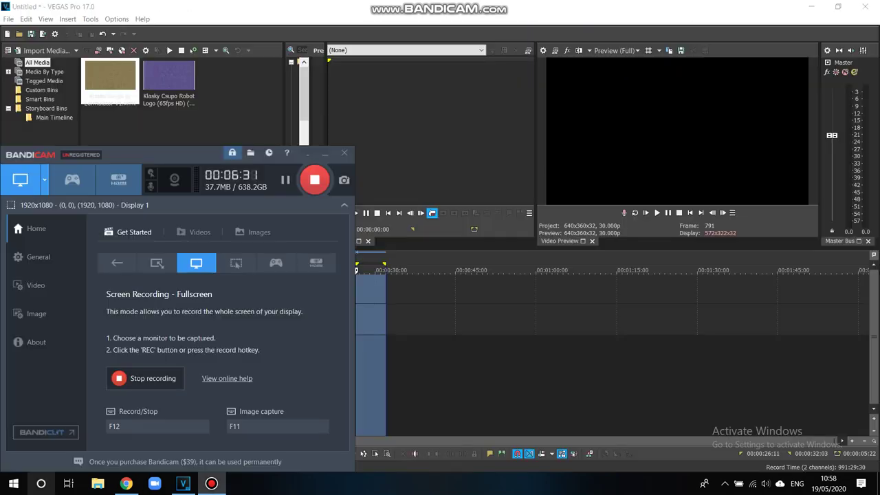
pyautogui.click(344, 153)
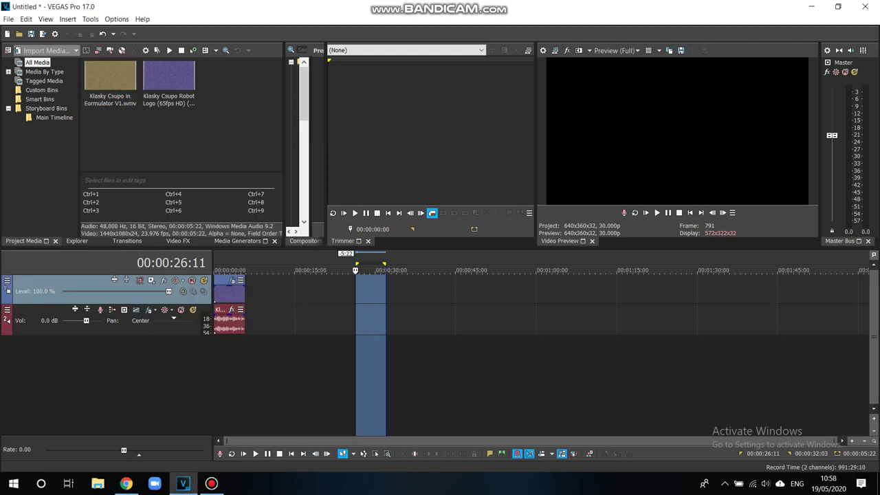
# Step: Open the Klasky Csupo in G Major 342 WAV file from Documents\RECYCLE BIN in the VEGAS Pro project
pyautogui.click(19, 33)
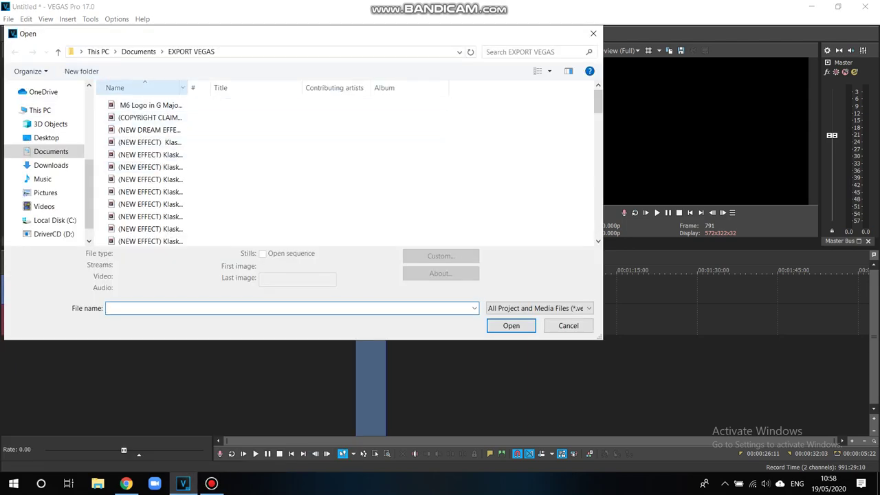
pyautogui.click(139, 52)
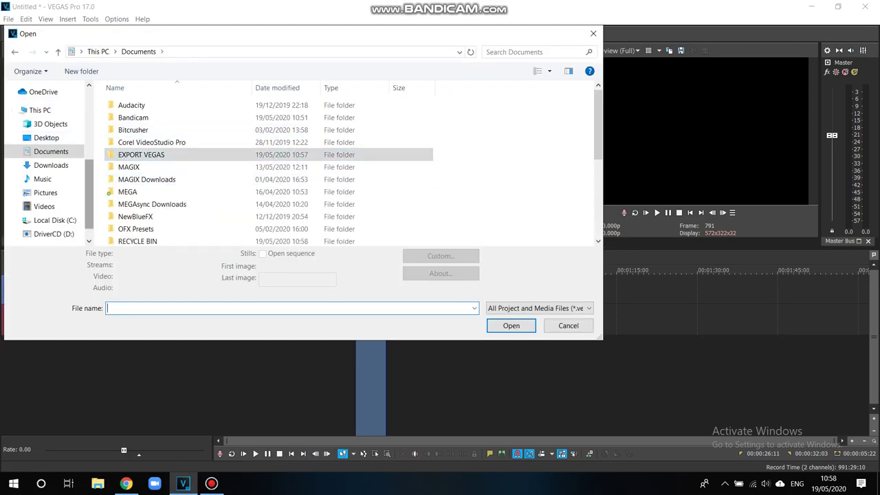
pyautogui.press('Down')
pyautogui.press('Down')
pyautogui.press('Down')
pyautogui.press('Down')
pyautogui.press('Down')
pyautogui.press('Down')
pyautogui.press('Down')
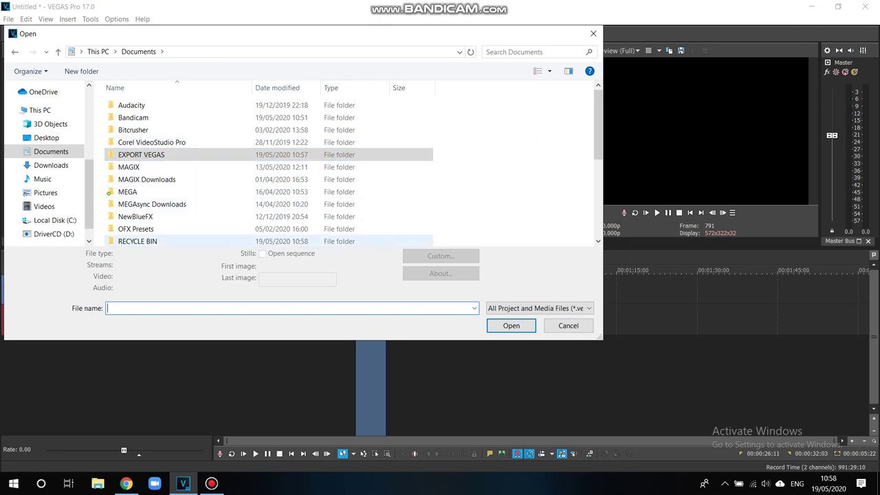
pyautogui.press('Return')
pyautogui.click(151, 155)
pyautogui.click(151, 142)
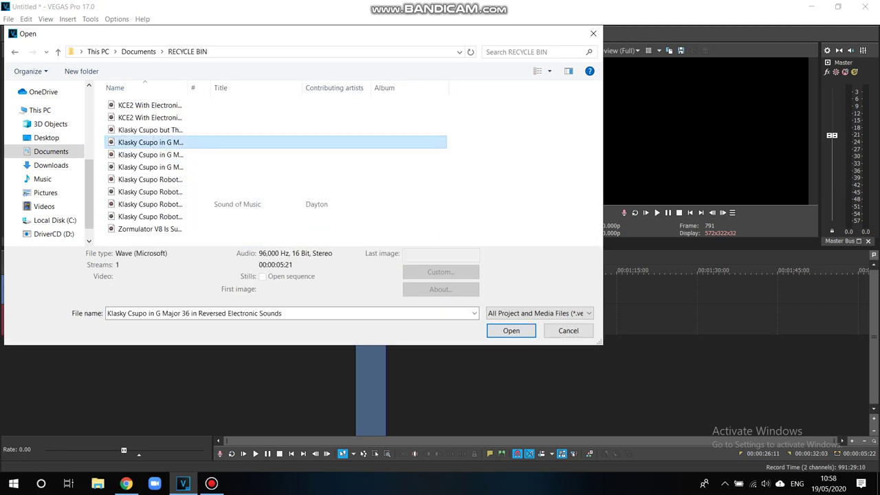
pyautogui.click(150, 167)
pyautogui.press('Return')
# Step: Replace the clip's original audio on track 2 with the imported WAV and play back the clip's time range
pyautogui.moveTo(370, 316); pyautogui.dragTo(245, 321)
pyautogui.rightClick(322, 309)
pyautogui.click(353, 226)
pyautogui.doubleClick(244, 322)
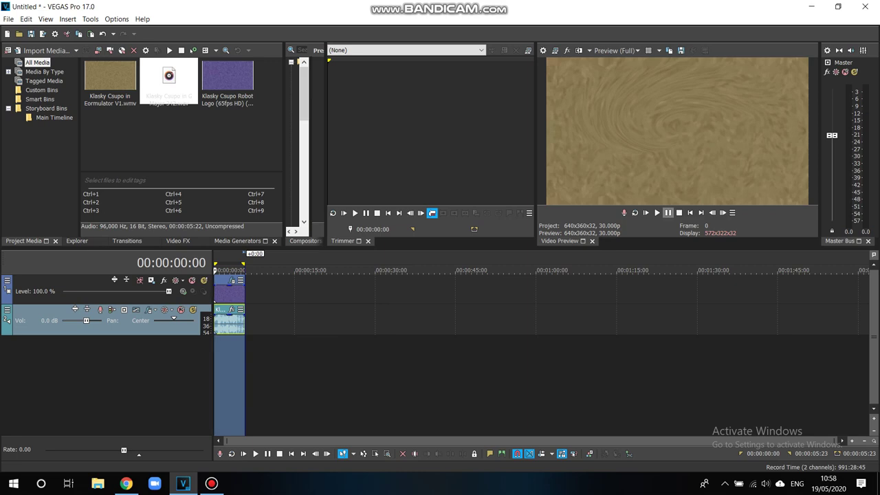
pyautogui.press('space')
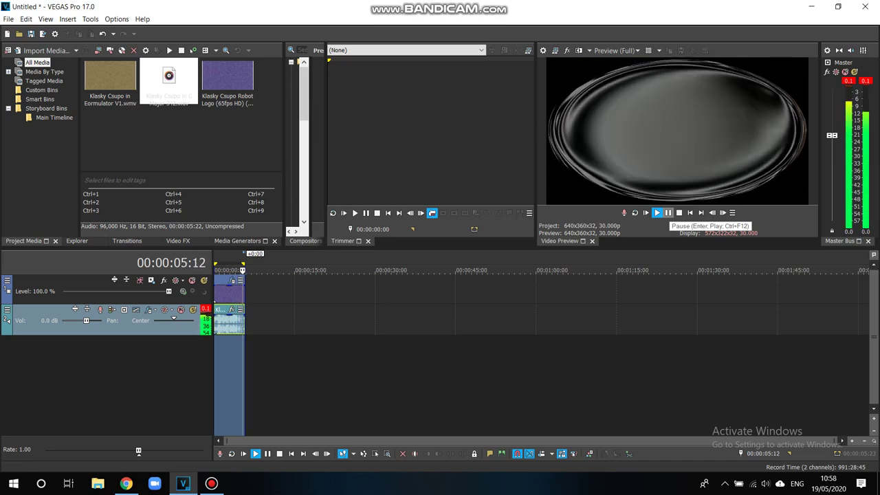
# Step: In the render settings, name the output Klasky Csupo in G Major 342 and set its folder to Documents\EXPORT VEGAS
pyautogui.click(8, 18)
pyautogui.click(28, 100)
pyautogui.write('K')
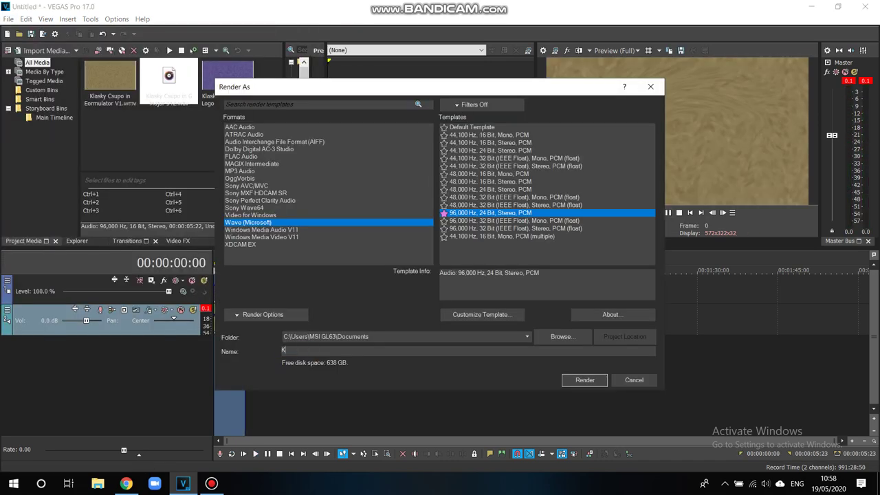
pyautogui.write('lasky Csupo in G')
pyautogui.click(561, 336)
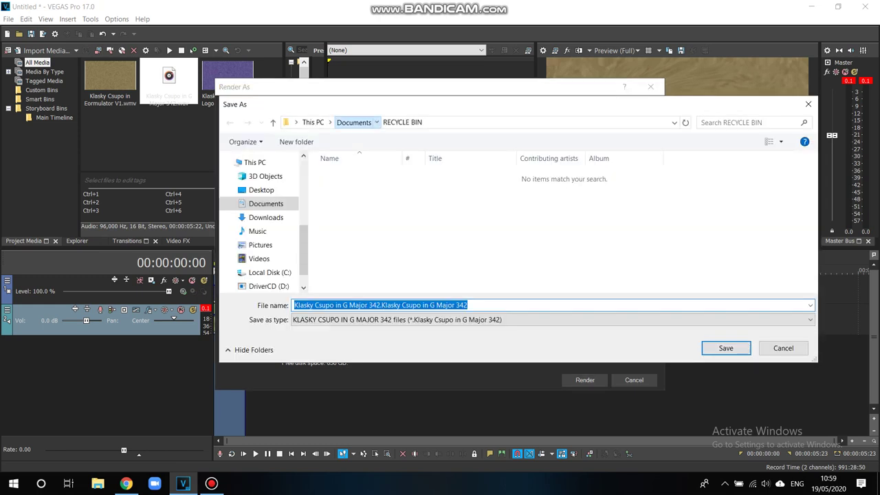
pyautogui.click(353, 121)
pyautogui.doubleClick(357, 227)
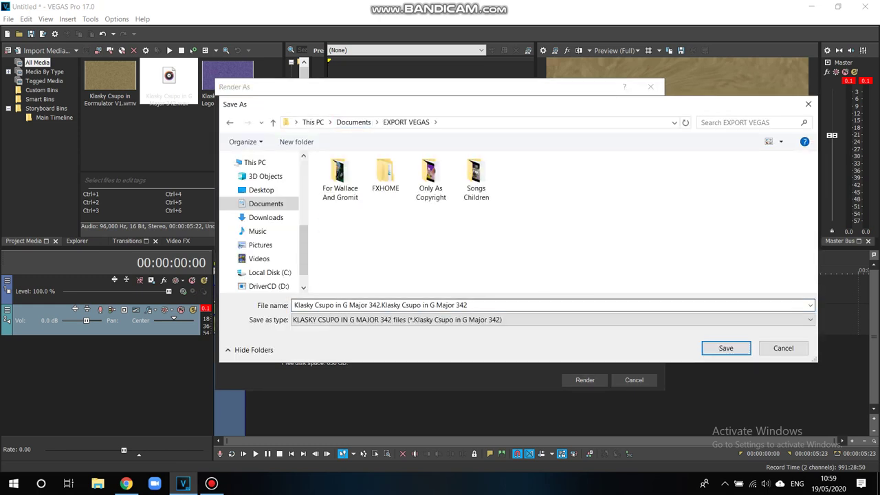
pyautogui.click(726, 348)
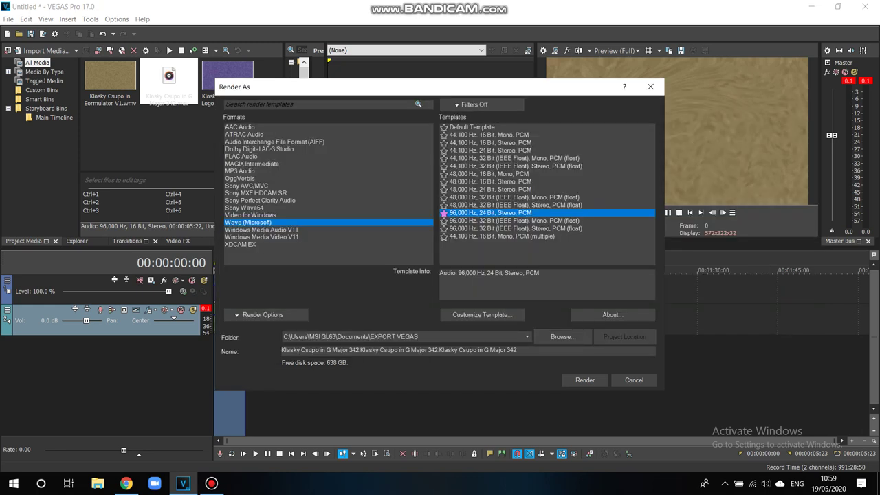
# Step: Render the project as Windows Media Video V11 with the 8 Mbps HD 1080-30p Video template
pyautogui.click(262, 237)
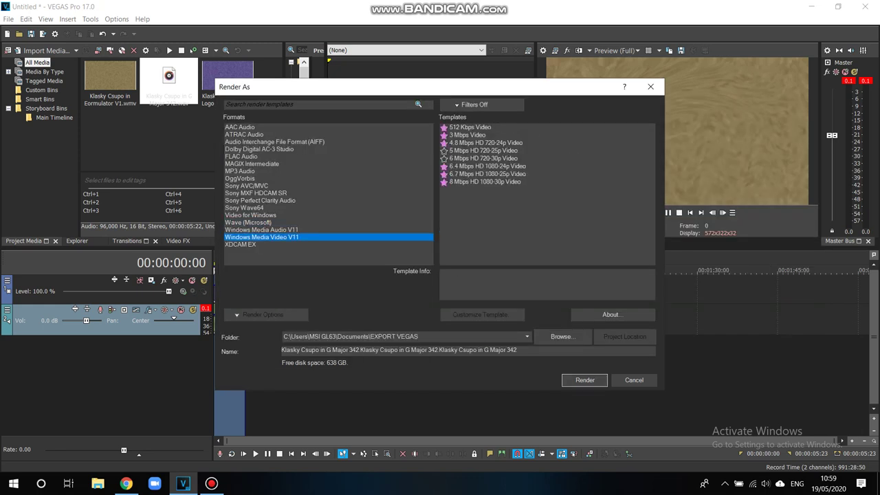
pyautogui.click(485, 182)
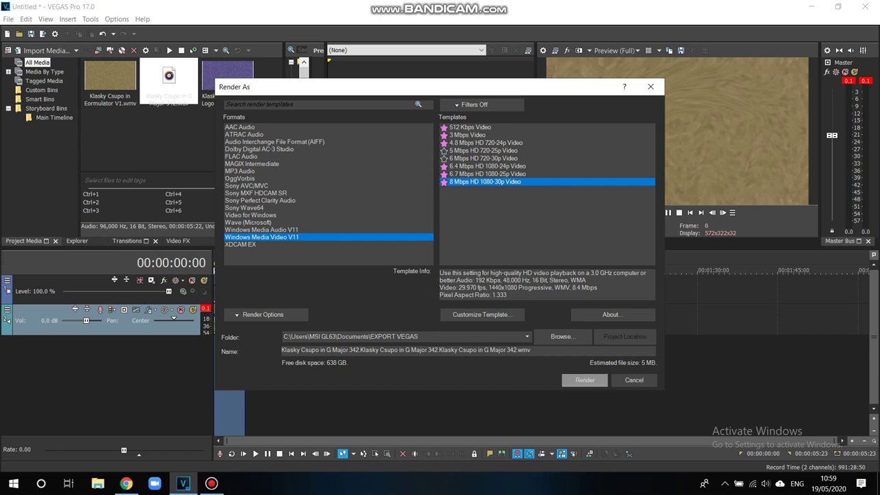
pyautogui.click(584, 380)
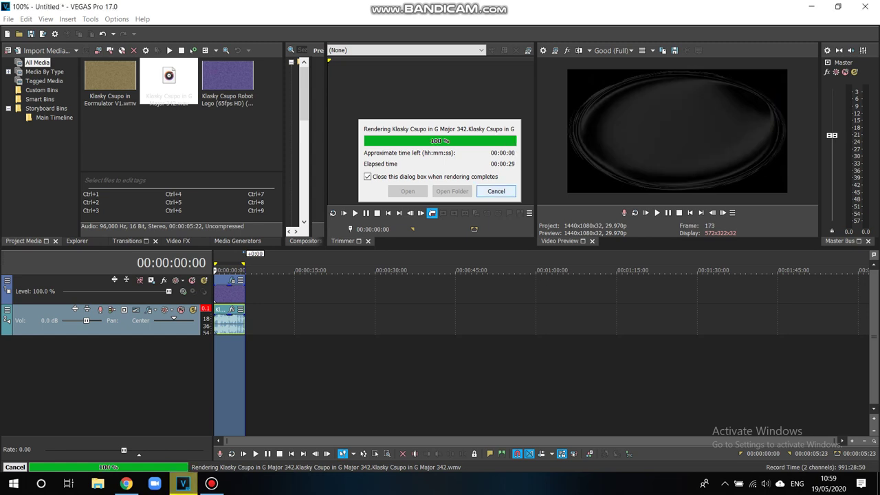
# Step: Switch to the YouTube upload page in Chrome and upload the Klasky Csupo in G Major 342 WMV file from Documents\EXPORT VEGAS
pyautogui.click(126, 483)
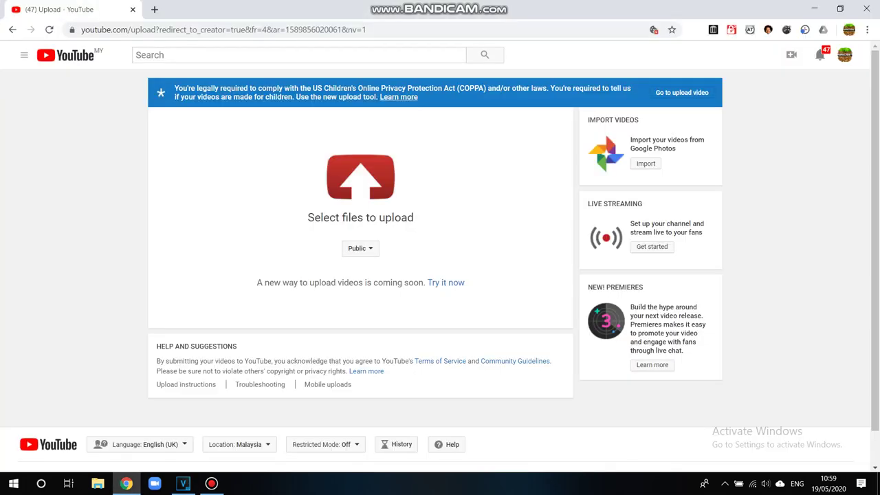
pyautogui.click(360, 185)
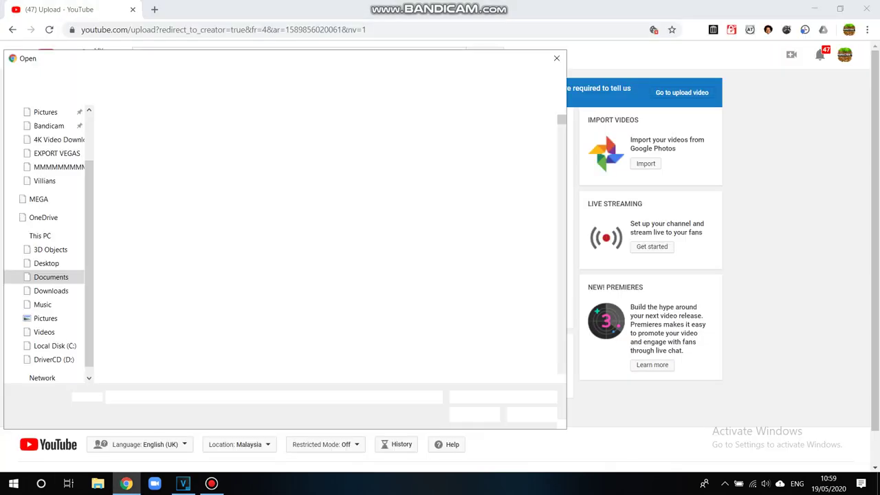
pyautogui.click(496, 77)
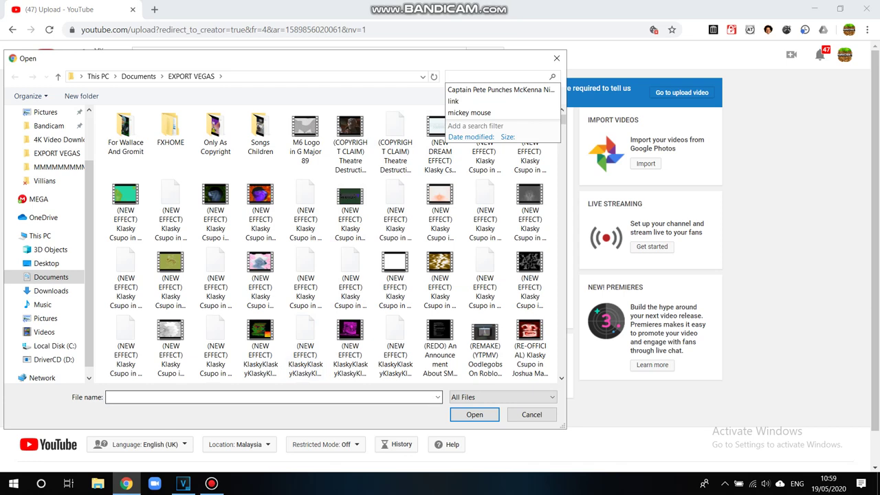
pyautogui.click(271, 397)
pyautogui.write('Klasky')
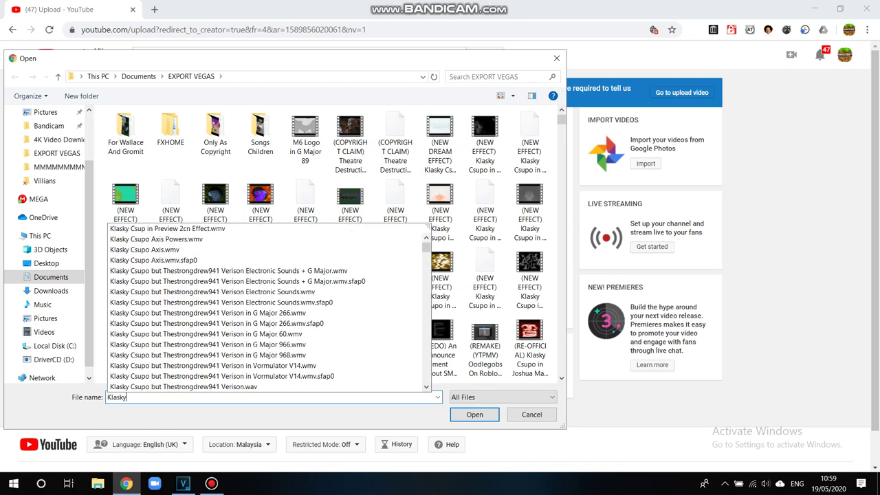
pyautogui.write(' Csupo in G')
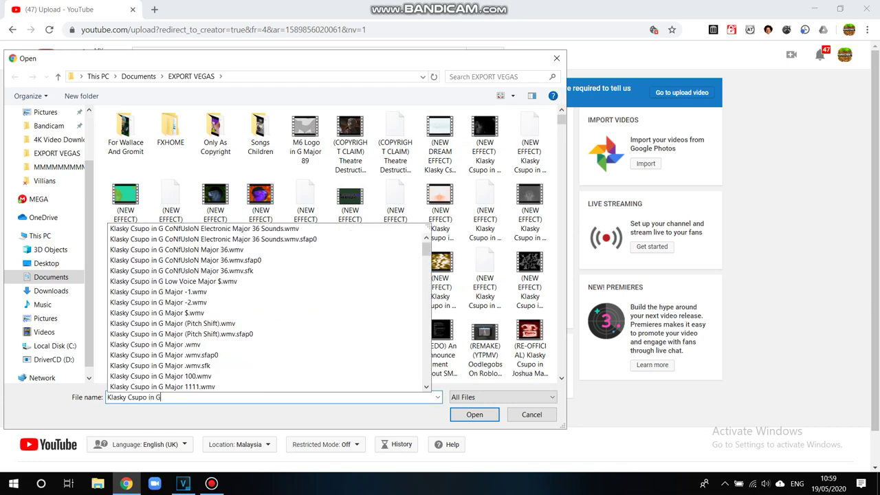
pyautogui.write(' Major 342')
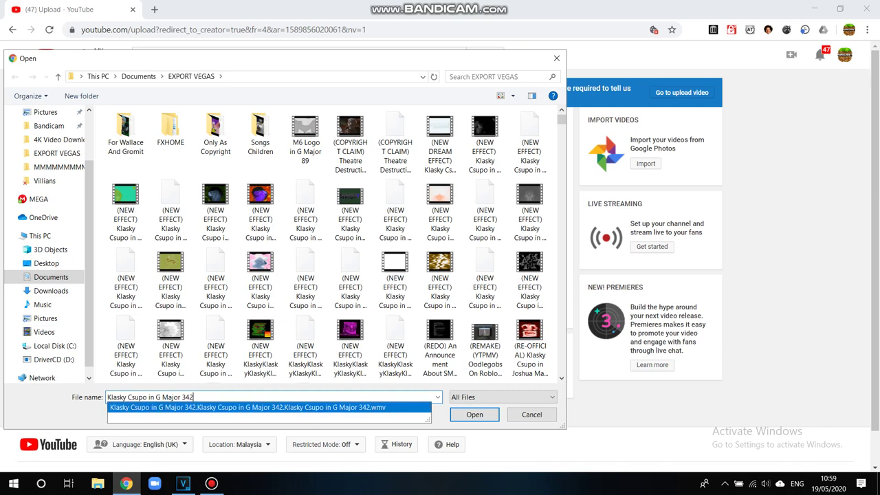
pyautogui.click(268, 408)
pyautogui.click(474, 415)
pyautogui.press('Return')
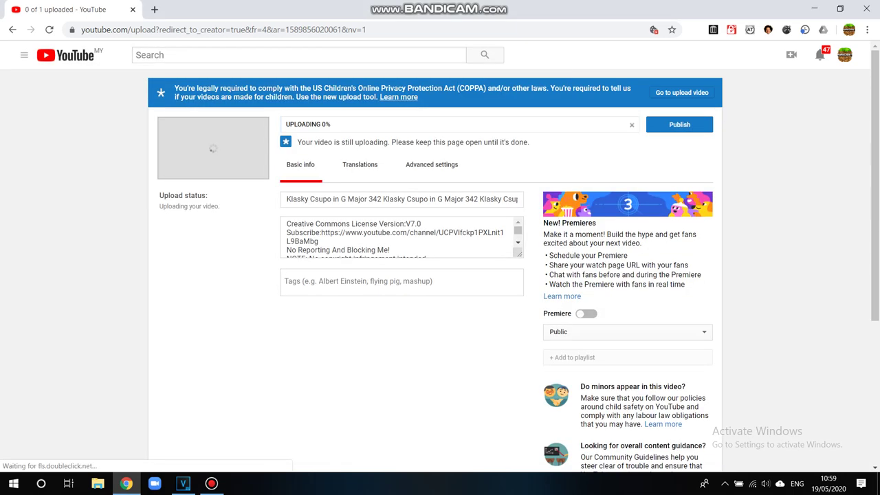
# Step: Remove the repeated text from the video title so it reads Klasky Csupo in G Major 342
pyautogui.hotkey('shift', 'End')
pyautogui.press('Delete')
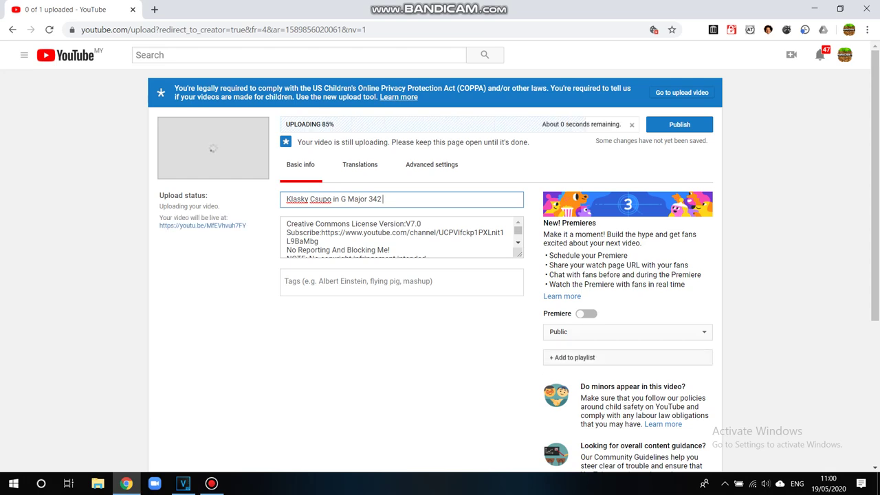
pyautogui.press('Tab')
# Step: Insert the heading line "Effects Added In One:" above the existing text in the video description
pyautogui.press('Return')
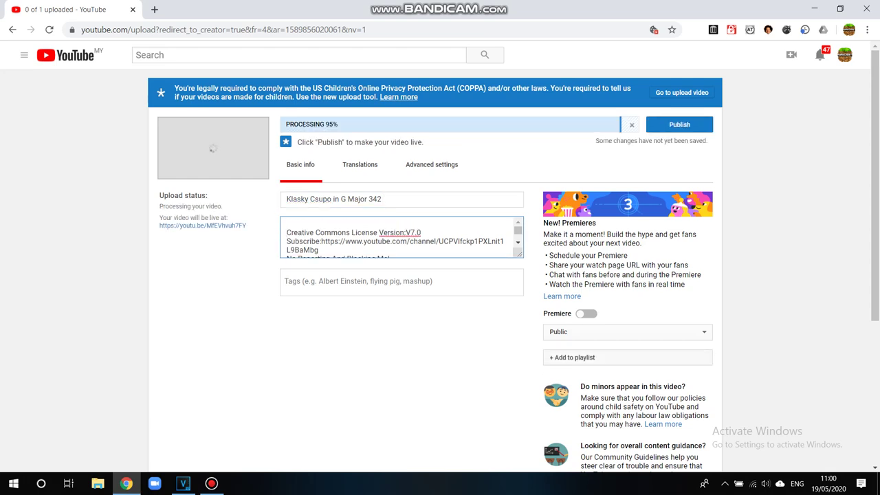
pyautogui.write('VI')
pyautogui.write('=i')
pyautogui.press('BackSpace')
pyautogui.press('BackSpace')
pyautogui.press('BackSpace')
pyautogui.press('BackSpace')
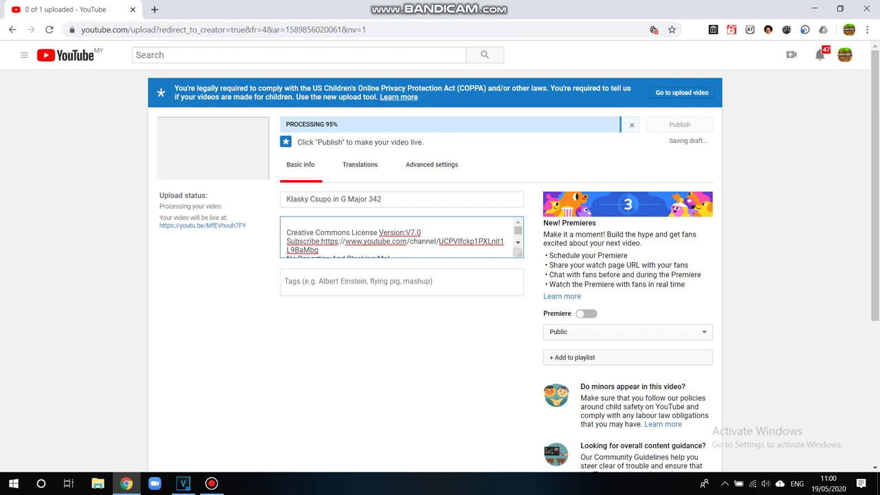
pyautogui.write('Effects')
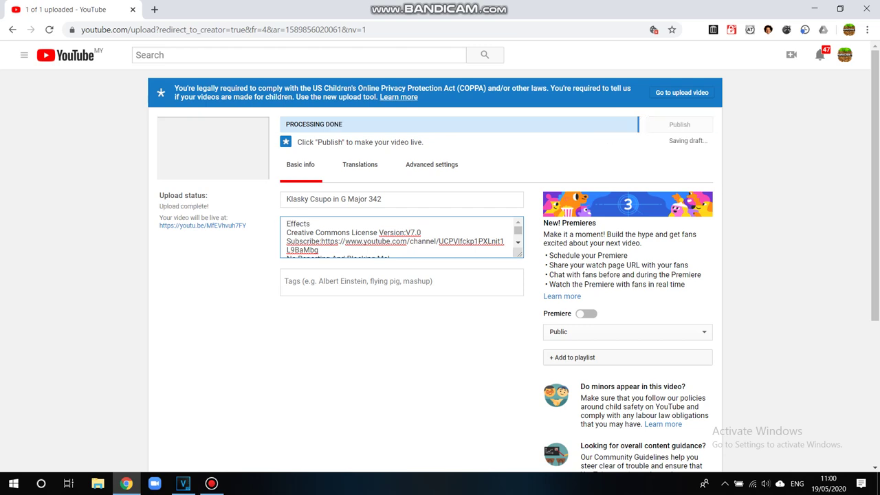
pyautogui.write(' Added')
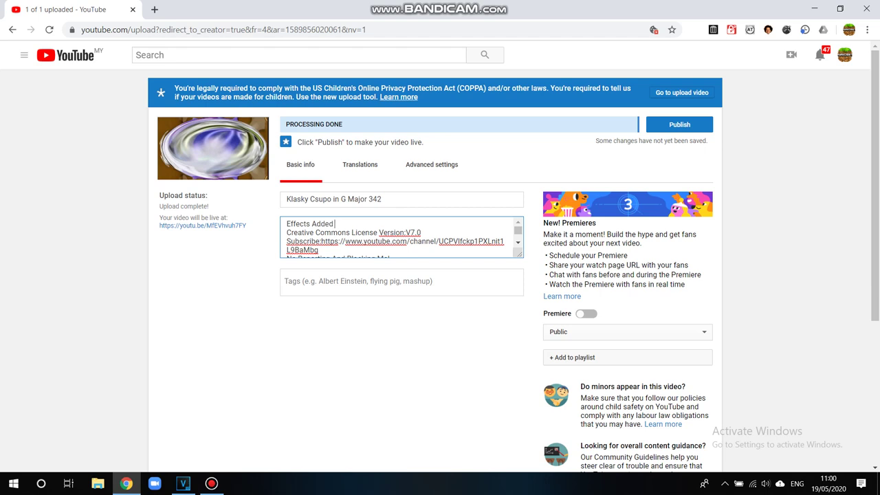
pyautogui.write(' In One:')
pyautogui.press('Return')
# Step: List "Eormualtor V1" and "X is Super Duper Low Pitched" on separate lines below the description heading
pyautogui.write('Eormualtor V1')
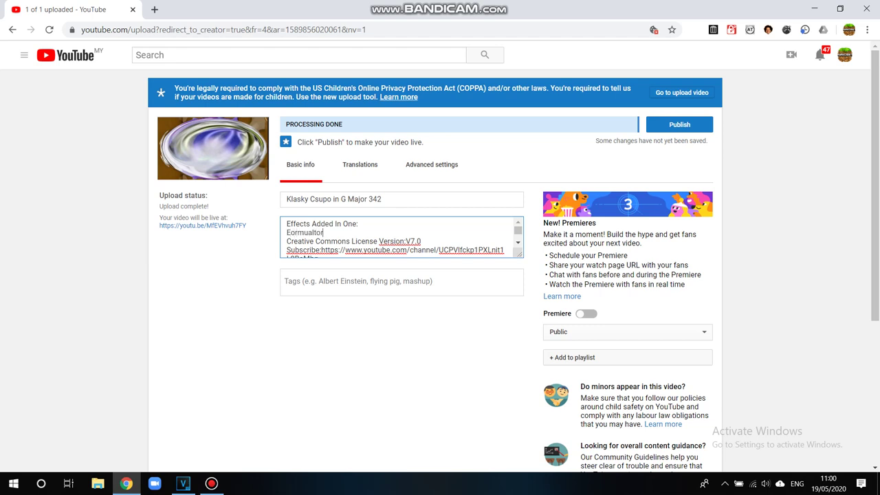
pyautogui.press('Return')
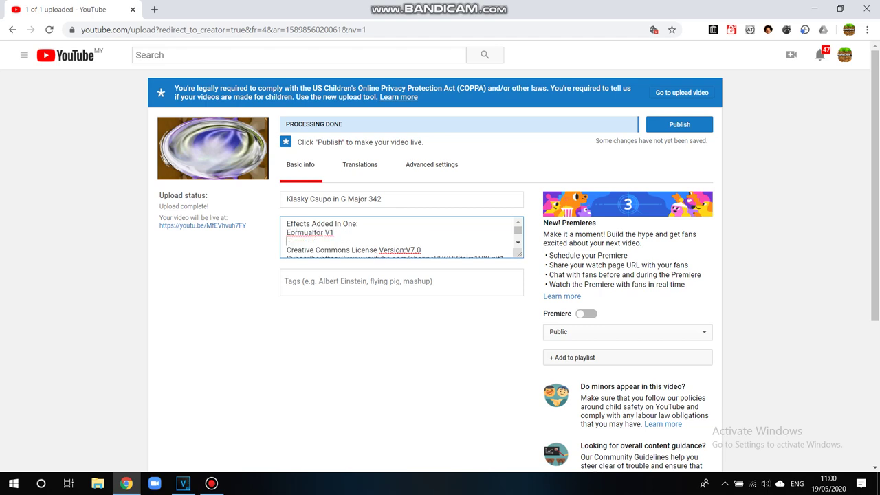
pyautogui.write('GX is Su')
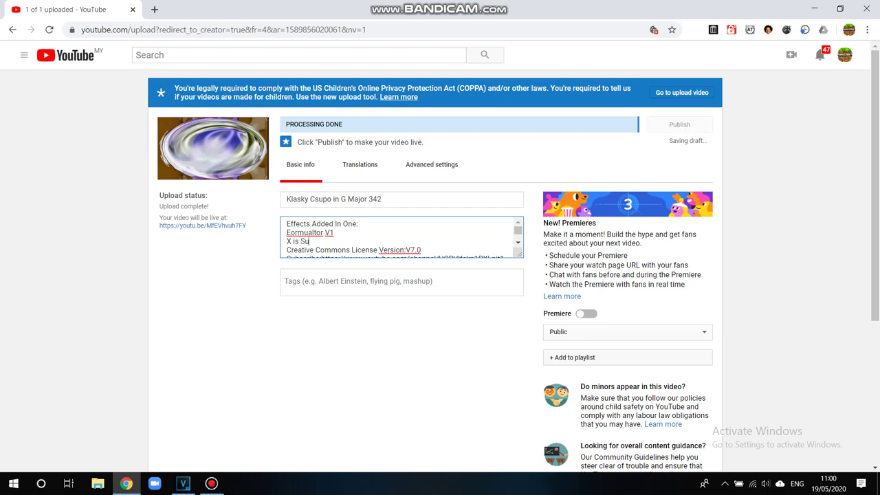
pyautogui.write('per Duper Low Pitched')
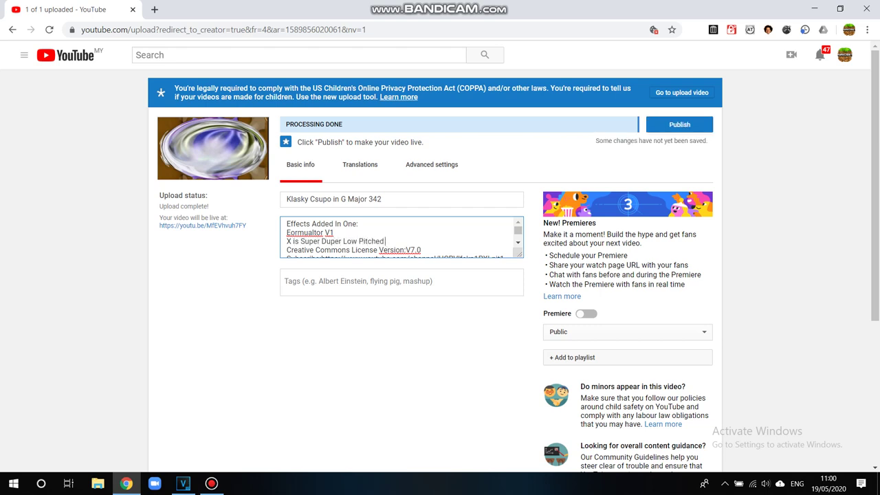
# Step: Add the line "For Klasky Csupo Instructions Teh Object Thingy" below the listed effects in the description
pyautogui.press('Return')
pyautogui.write('For')
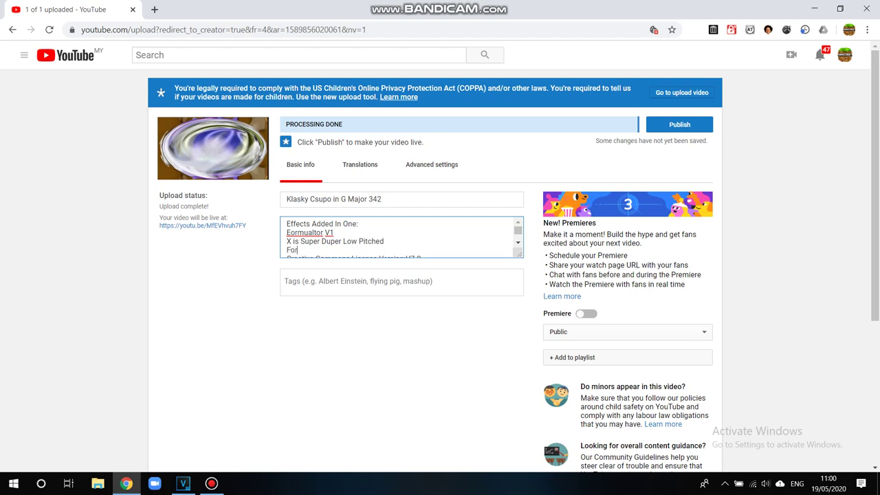
pyautogui.write(' Klasky Csupo')
pyautogui.write(' in')
pyautogui.write('structions T')
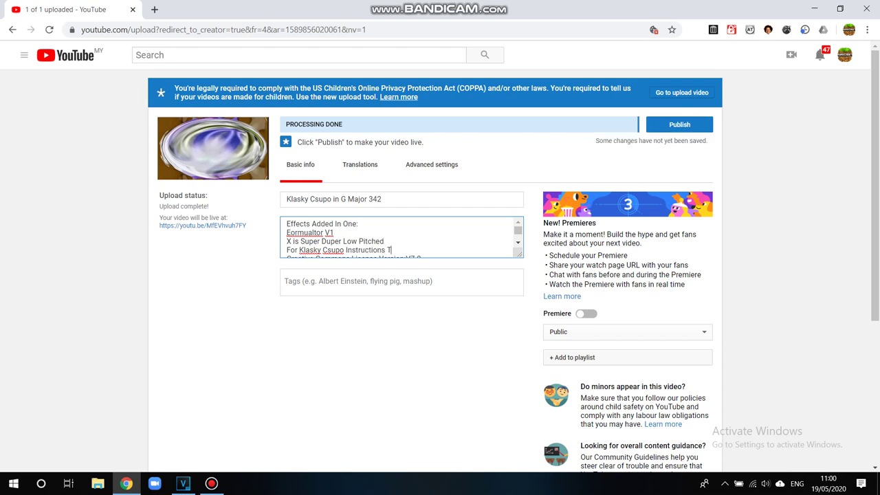
pyautogui.write('eh Object T')
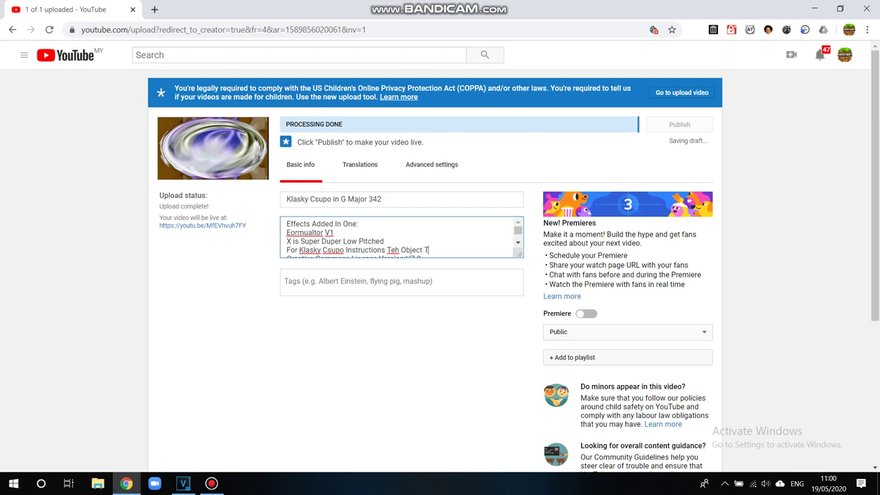
pyautogui.write('hingy')
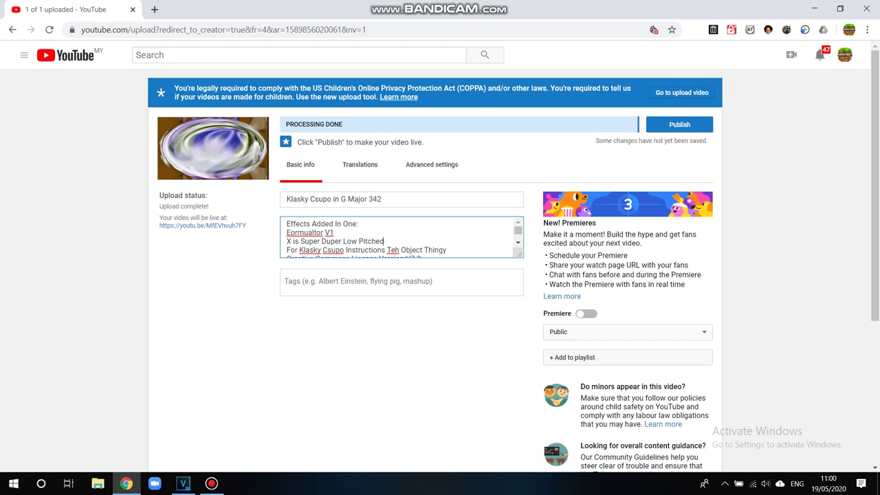
# Step: Correct the first listed effect to "Eormulator V1" and publish the video from its advanced settings
pyautogui.press('BackSpace')
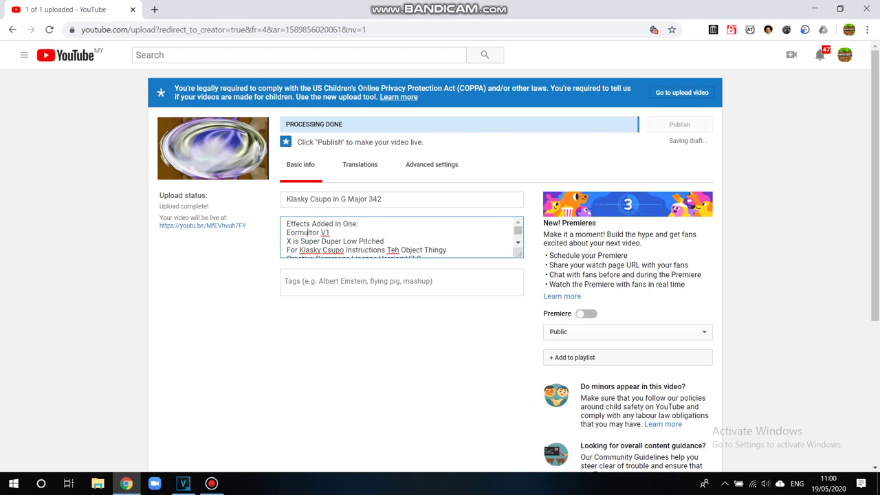
pyautogui.click(432, 164)
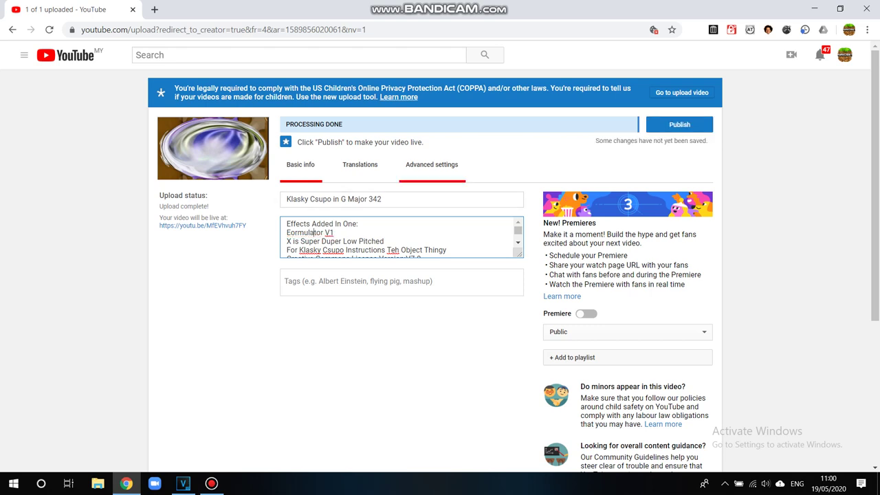
pyautogui.click(679, 124)
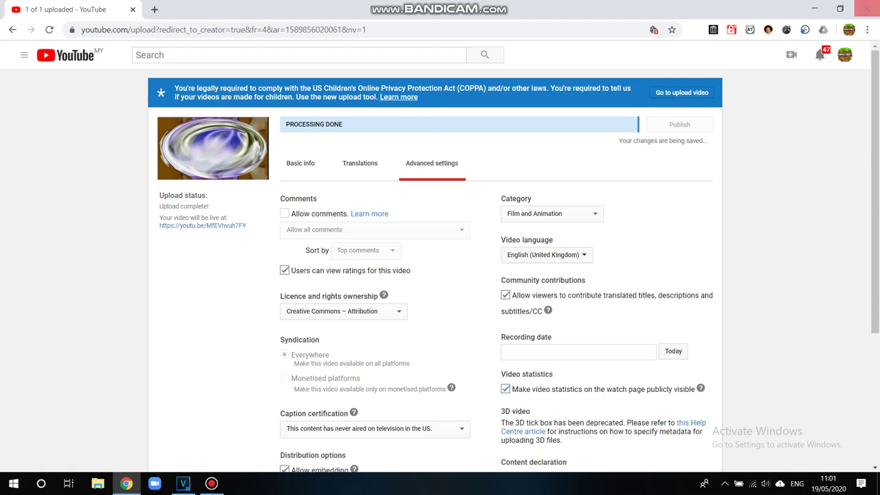